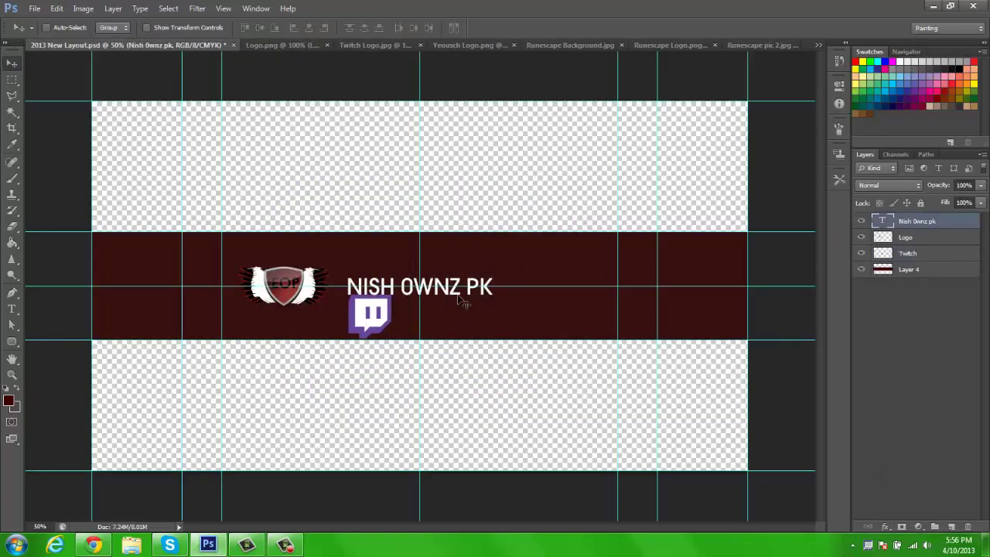
Step: Show the rulers and place the Yeousch cube logo beside the Twitch icon
{"action": "key", "text": "ctrl+r"}
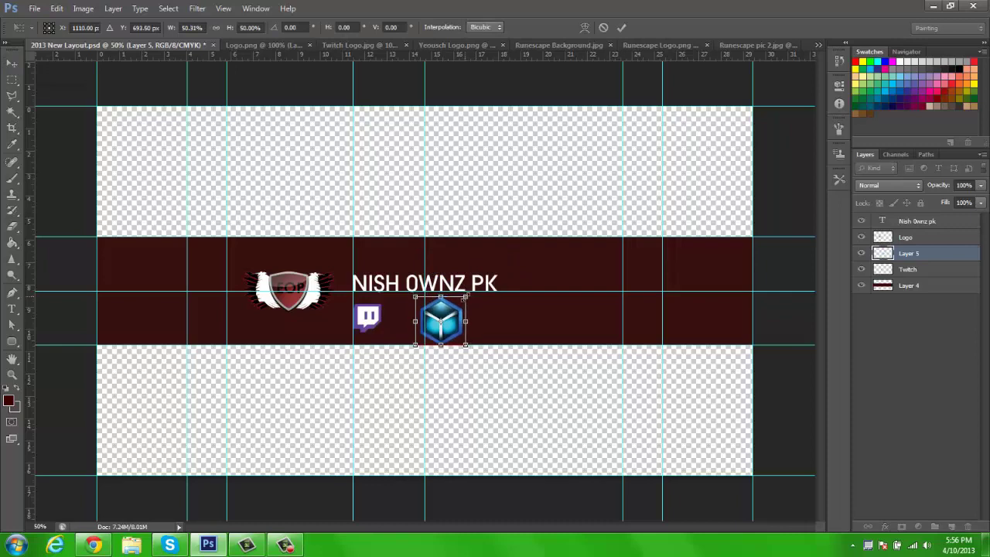
{"action": "mouse_move", "coordinate": [497, 307]}
{"action": "left_mouse_down"}
{"action": "mouse_move", "coordinate": [523, 307]}
{"action": "mouse_move", "coordinate": [491, 321]}
{"action": "left_mouse_up"}
{"action": "key", "text": "Return"}
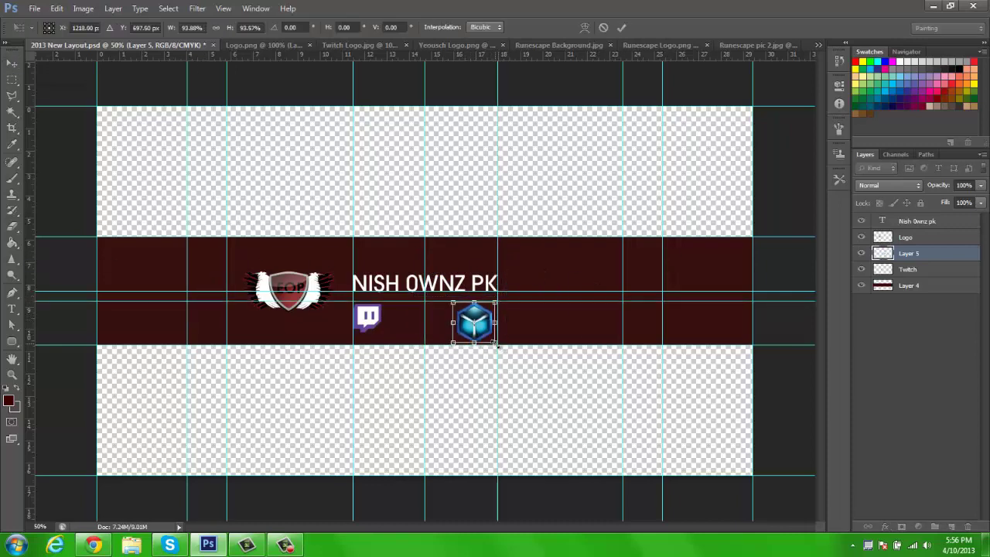
{"action": "key", "text": "Return"}
{"action": "scroll", "coordinate": [474, 321], "scroll_direction": "up", "scroll_amount": 2}
{"action": "scroll", "coordinate": [521, 317], "scroll_direction": "up", "scroll_amount": 2}
{"action": "scroll", "coordinate": [521, 317], "scroll_direction": "down", "scroll_amount": 1}
{"action": "scroll", "coordinate": [522, 317], "scroll_direction": "down", "scroll_amount": 1}
{"action": "left_click", "coordinate": [209, 297]}
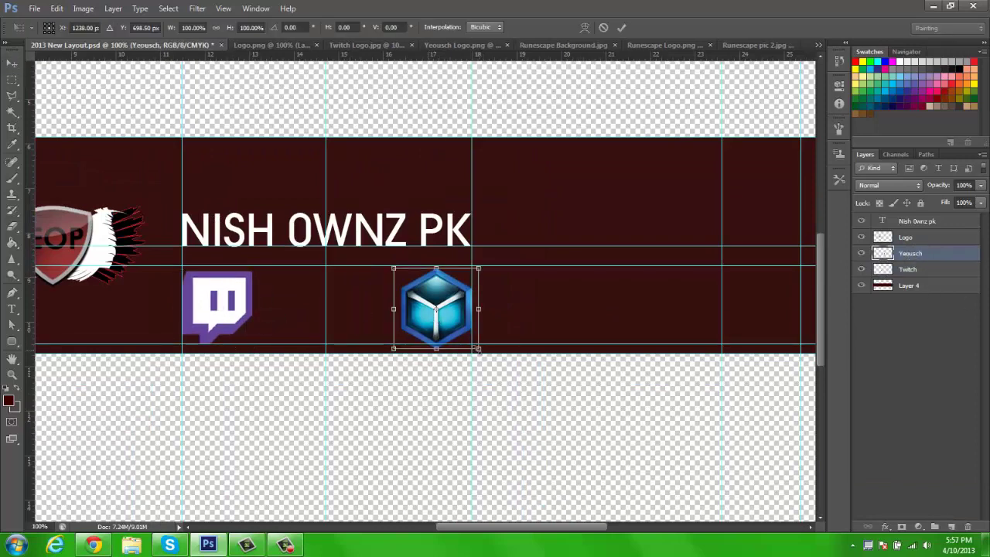
{"action": "scroll", "coordinate": [289, 136], "scroll_direction": "down", "scroll_amount": 2}
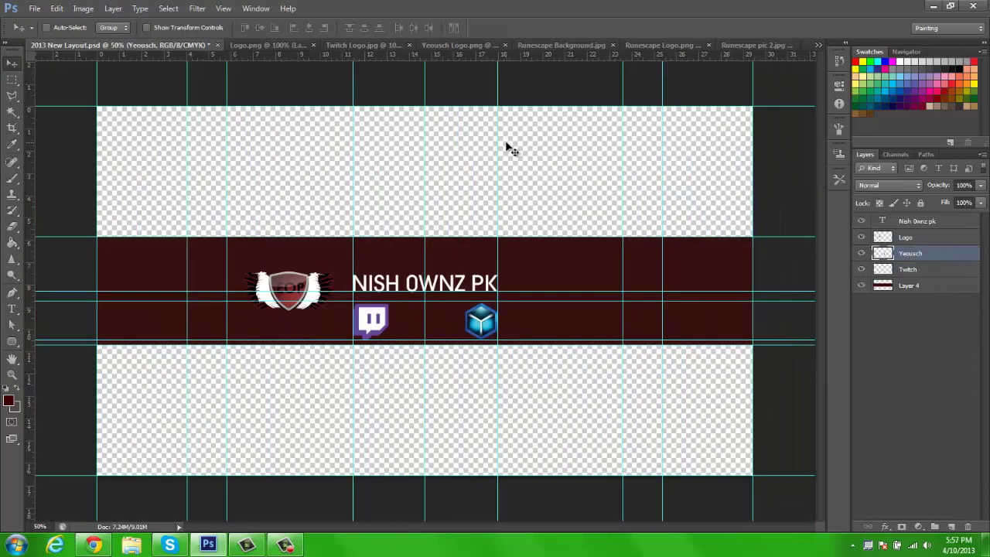
Step: Move the shield logo above the title, hide the guides, and zoom in on it
{"action": "left_click", "coordinate": [905, 237]}
{"action": "left_click_drag", "start_coordinate": [301, 337], "coordinate": [435, 310]}
{"action": "left_click", "coordinate": [917, 221]}
{"action": "left_click", "coordinate": [905, 237]}
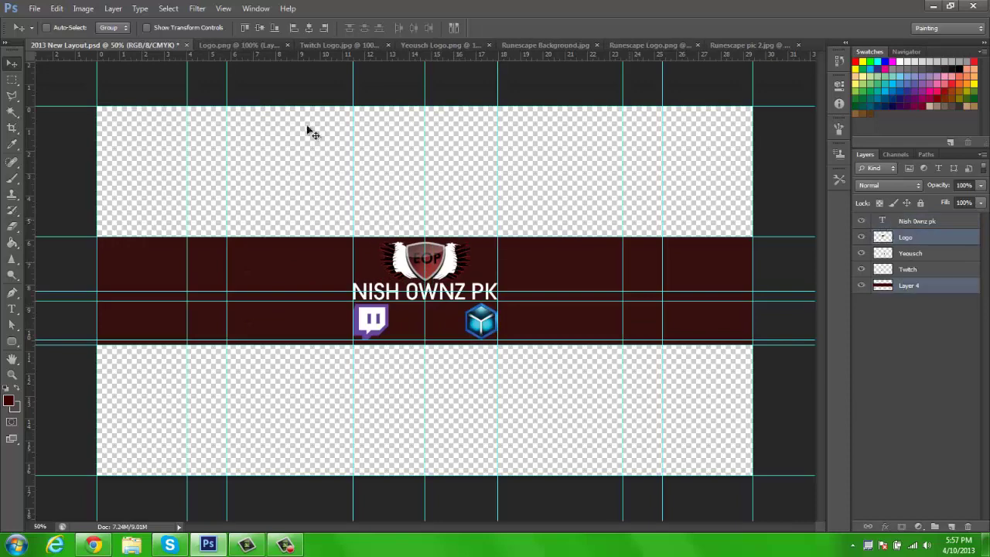
{"action": "key", "text": "ctrl+h"}
{"action": "key", "text": "z"}
{"action": "left_click", "coordinate": [430, 258]}
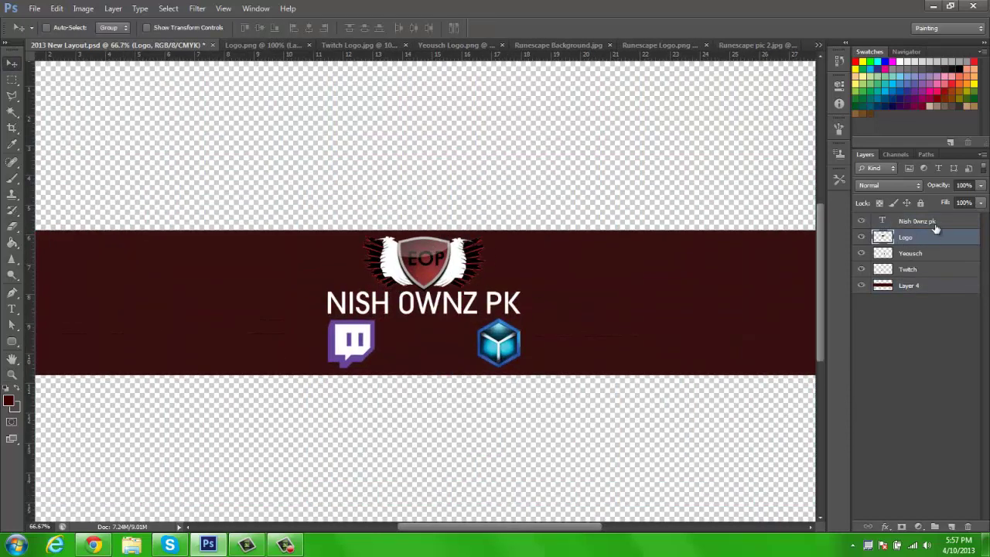
Step: Give the NISH OWNZ PK title a Stroke and a Gradient Overlay layer style
{"action": "double_click", "coordinate": [935, 221]}
{"action": "left_click", "coordinate": [709, 203]}
{"action": "left_click", "coordinate": [812, 296]}
{"action": "left_click", "coordinate": [753, 181]}
{"action": "left_click", "coordinate": [909, 88]}
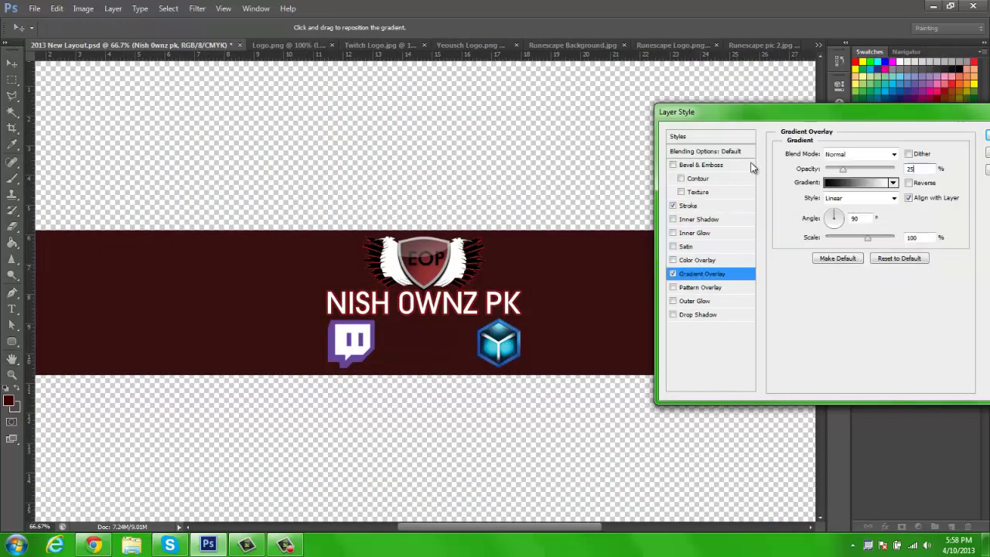
{"action": "left_click", "coordinate": [911, 87]}
Step: Rasterize and merge the stacked title copies, then close the finished logo images
{"action": "key", "text": "Return"}
{"action": "right_click", "coordinate": [905, 221]}
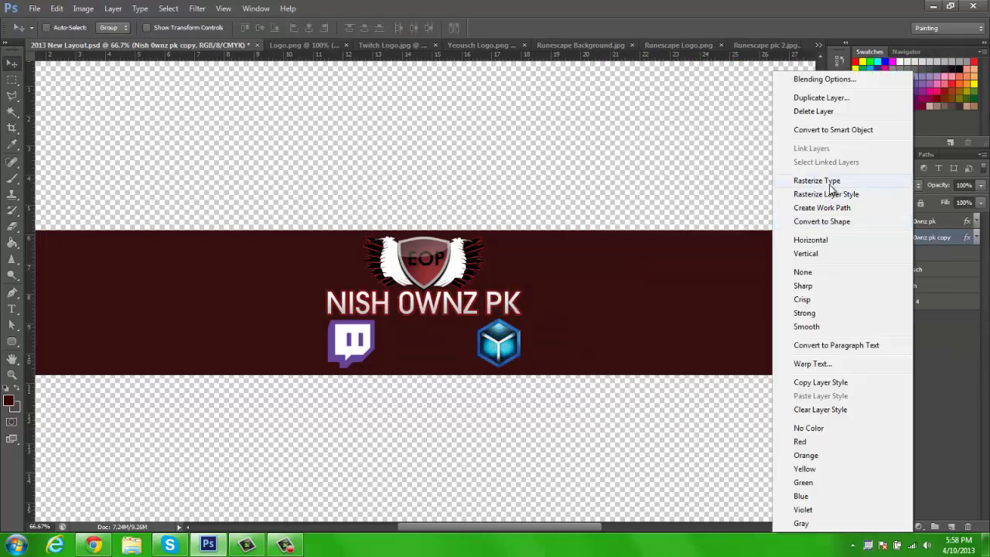
{"action": "left_click", "coordinate": [829, 191]}
{"action": "key", "text": "ctrl+j"}
{"action": "key", "text": "ctrl+j"}
{"action": "key", "text": "ctrl+j"}
{"action": "key", "text": "ctrl+j"}
{"action": "key", "text": "ctrl+j"}
{"action": "key", "text": "ctrl+j"}
{"action": "scroll", "coordinate": [433, 331], "scroll_direction": "down", "scroll_amount": 1}
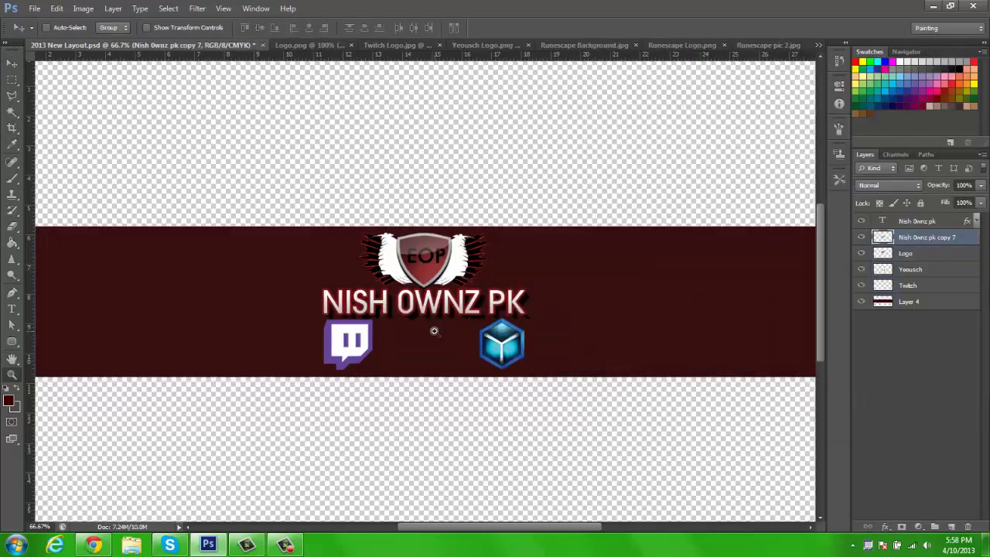
{"action": "scroll", "coordinate": [645, 278], "scroll_direction": "down", "scroll_amount": 1}
{"action": "left_click", "coordinate": [420, 54]}
Step: Bring in the Runescape background and move its cut right half to the banner's right side
{"action": "key", "text": "n"}
{"action": "left_click_drag", "start_coordinate": [280, 53], "coordinate": [396, 389]}
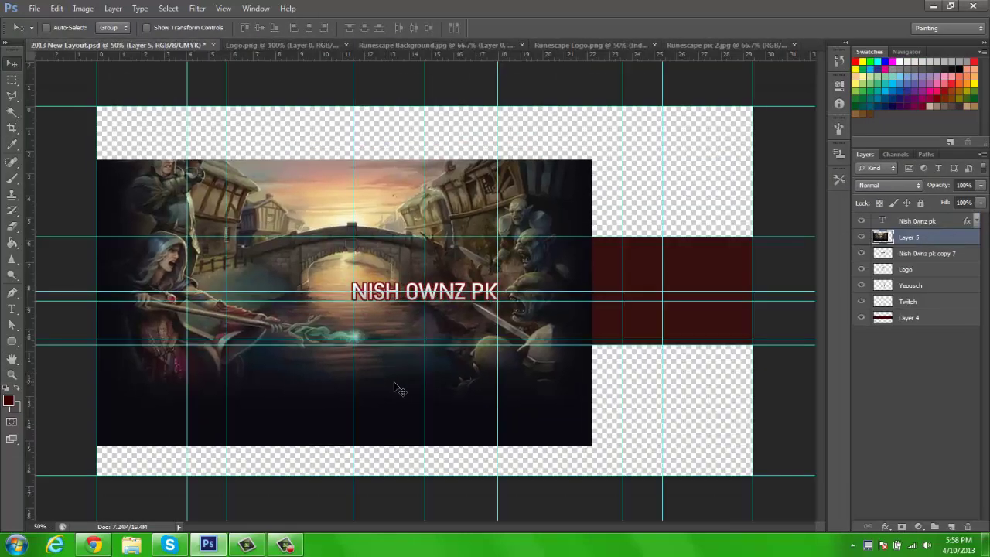
{"action": "left_click", "coordinate": [57, 9]}
{"action": "left_click", "coordinate": [77, 88]}
{"action": "left_click", "coordinate": [57, 9]}
{"action": "left_click", "coordinate": [77, 111]}
{"action": "key", "text": "v"}
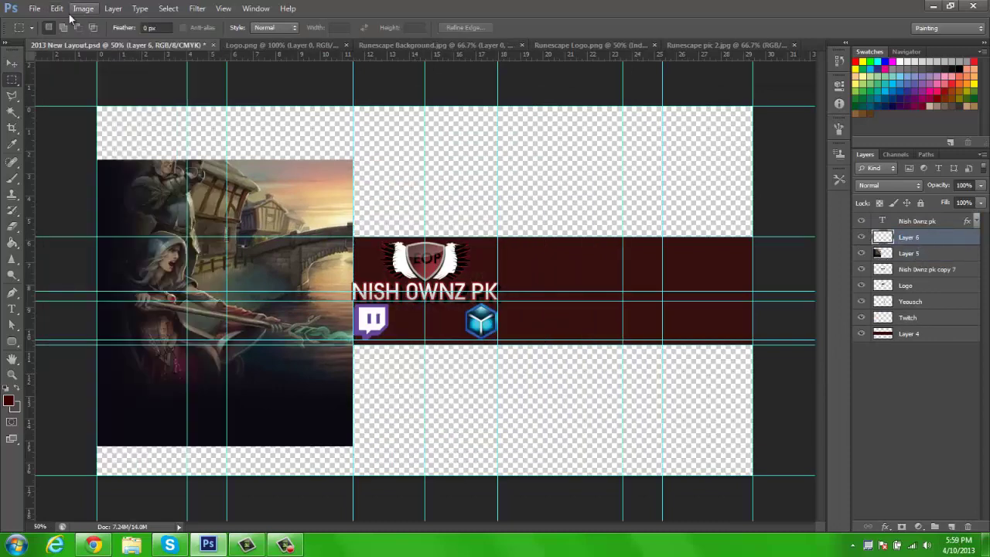
{"action": "left_click_drag", "start_coordinate": [474, 374], "coordinate": [689, 382]}
Step: Set the right piece to Screen and delete the artwork outside the red band
{"action": "left_click", "coordinate": [890, 185]}
{"action": "left_click", "coordinate": [874, 292]}
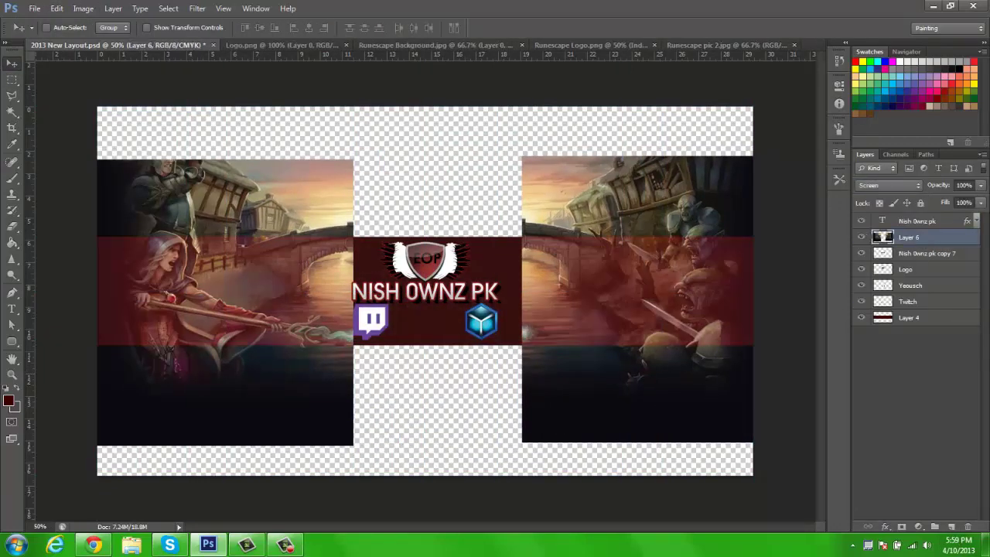
{"action": "key", "text": "Delete"}
{"action": "key", "text": "m"}
{"action": "left_click_drag", "start_coordinate": [93, 345], "coordinate": [758, 456]}
{"action": "key", "text": "Delete"}
{"action": "key", "text": "ctrl+d"}
{"action": "key", "text": "ctrl+semicolon"}
{"action": "key", "text": "v"}
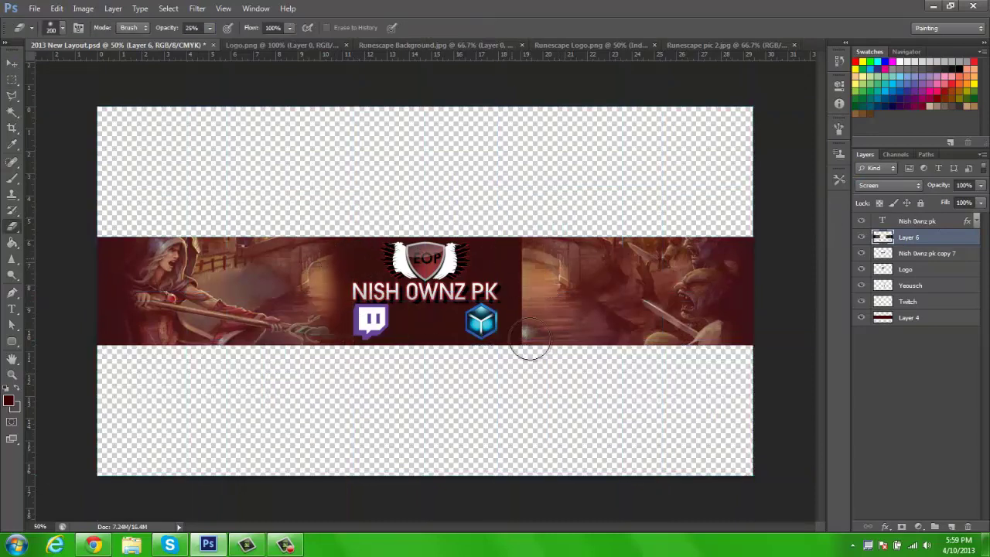
Step: Add Runescape pic 2 over the band, trimming away the parts above and below it
{"action": "left_click", "coordinate": [720, 45]}
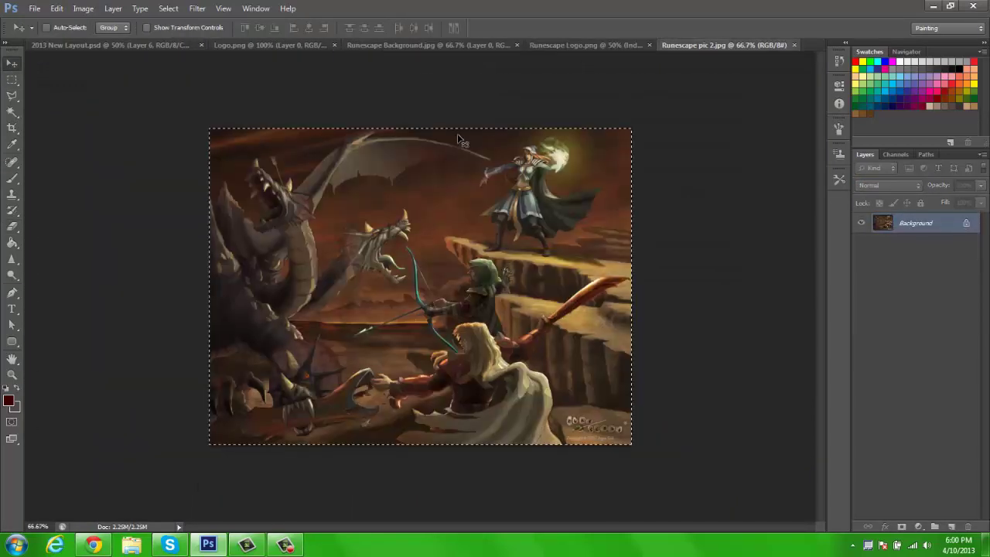
{"action": "mouse_move", "coordinate": [495, 294]}
{"action": "left_mouse_down"}
{"action": "mouse_move", "coordinate": [464, 340]}
{"action": "mouse_move", "coordinate": [513, 392]}
{"action": "mouse_move", "coordinate": [526, 362]}
{"action": "left_mouse_up"}
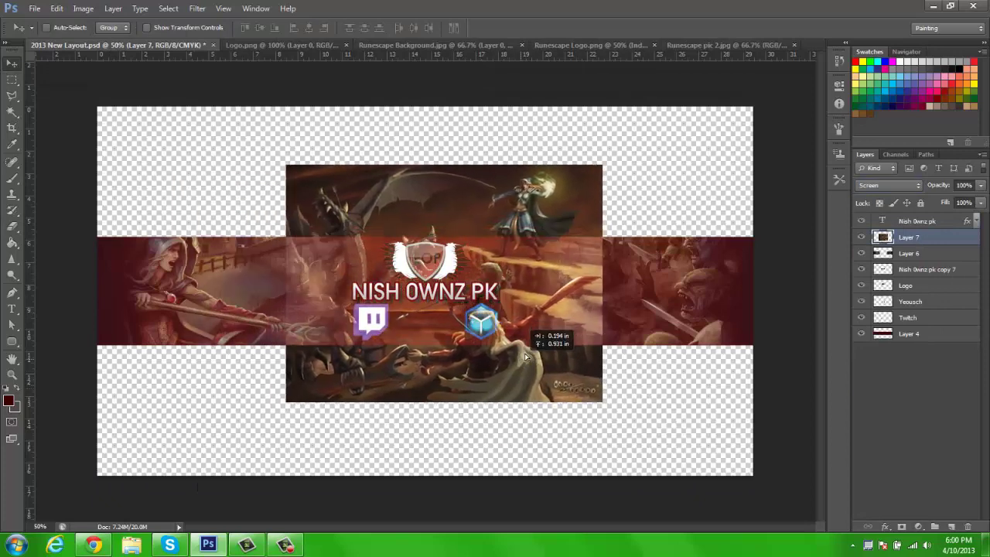
{"action": "key", "text": "m"}
{"action": "key", "text": "ctrl+semicolon"}
{"action": "left_click_drag", "start_coordinate": [231, 120], "coordinate": [618, 237]}
{"action": "key", "text": "Delete"}
{"action": "left_click_drag", "start_coordinate": [232, 345], "coordinate": [642, 473]}
{"action": "key", "text": "Delete"}
{"action": "key", "text": "ctrl+d"}
{"action": "key", "text": "ctrl+semicolon"}
{"action": "key", "text": "e"}
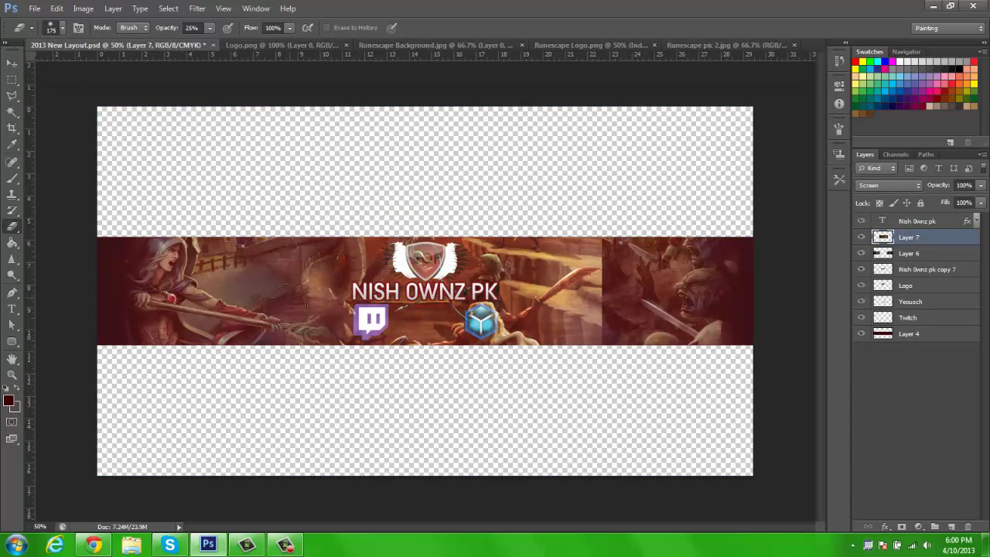
Step: Duplicate the middle artwork as a Soft Light copy at 45% opacity
{"action": "left_click", "coordinate": [889, 185]}
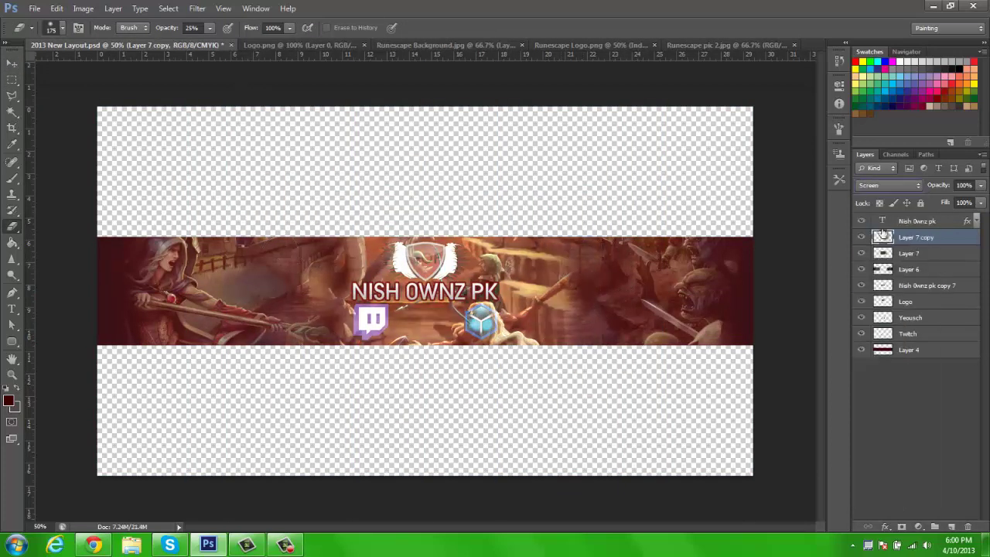
{"action": "left_click", "coordinate": [890, 325]}
{"action": "key", "text": "ctrl+j"}
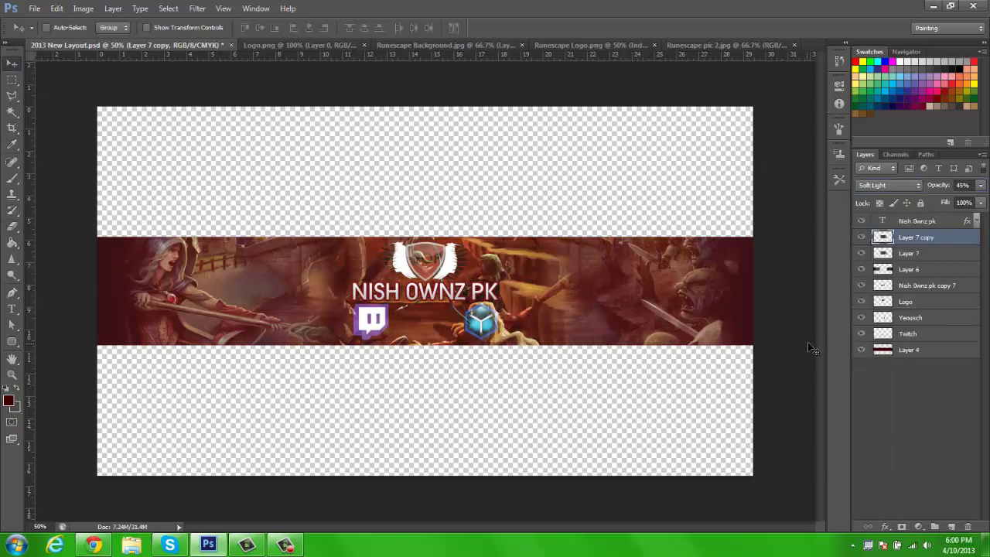
Step: Move the shield and cube logo layers up under the title
{"action": "left_click", "coordinate": [905, 317]}
{"action": "left_click", "coordinate": [910, 333], "text": "shift"}
{"action": "left_click_drag", "start_coordinate": [910, 333], "coordinate": [916, 230]}
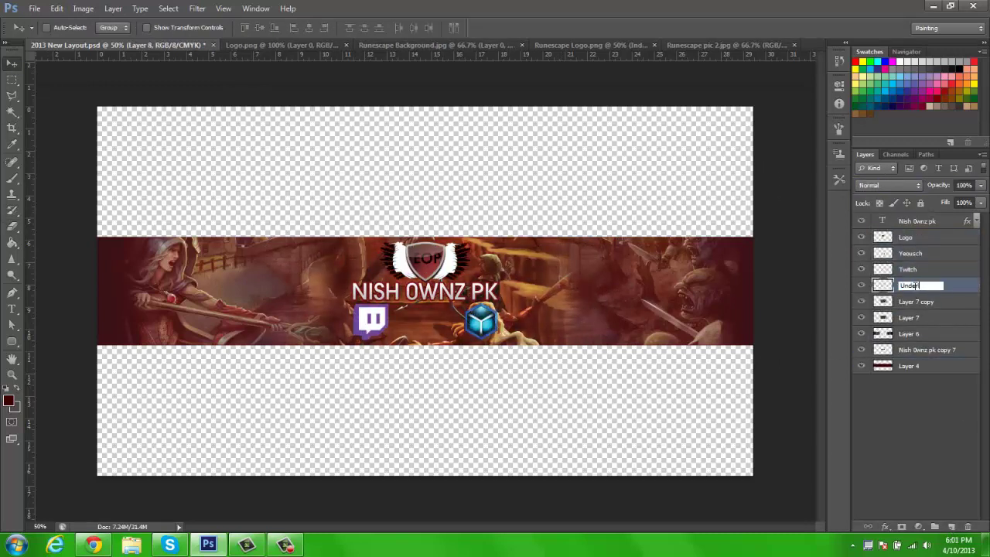
Step: Fill a dark Underlights area behind the icons, set to Screen with an Inner Shadow
{"action": "key", "text": "alt+BackSpace"}
{"action": "key", "text": "ctrl+d"}
{"action": "key", "text": "v"}
{"action": "key", "text": "shift+alt+f"}
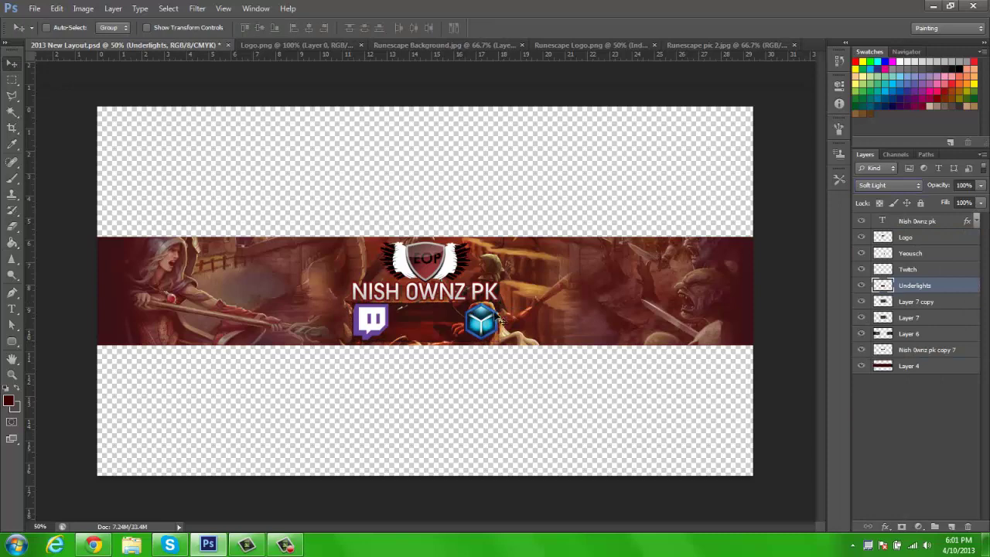
{"action": "left_click", "coordinate": [889, 185]}
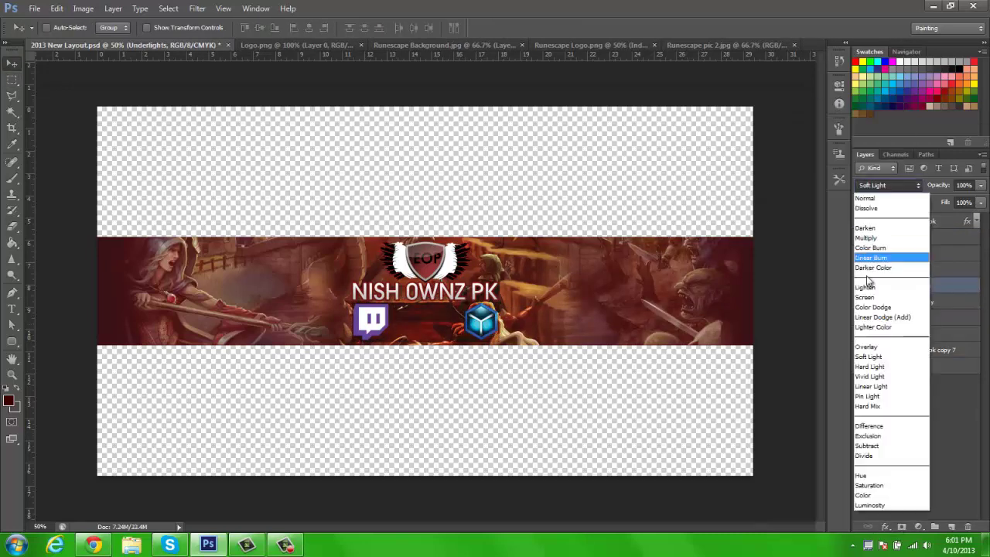
{"action": "left_click", "coordinate": [889, 287]}
{"action": "double_click", "coordinate": [951, 285]}
{"action": "left_click", "coordinate": [552, 201]}
{"action": "key", "text": "Return"}
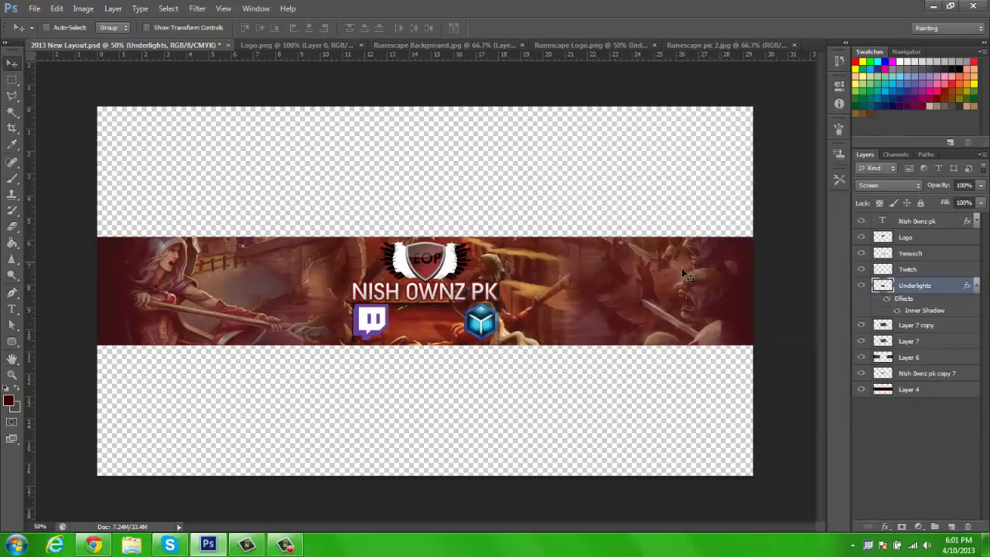
Step: Free Transform the Underlights layer while zoomed in on the icons
{"action": "key", "text": "ctrl+t"}
{"action": "key", "text": "ctrl+plus"}
{"action": "key", "text": "ctrl+plus"}
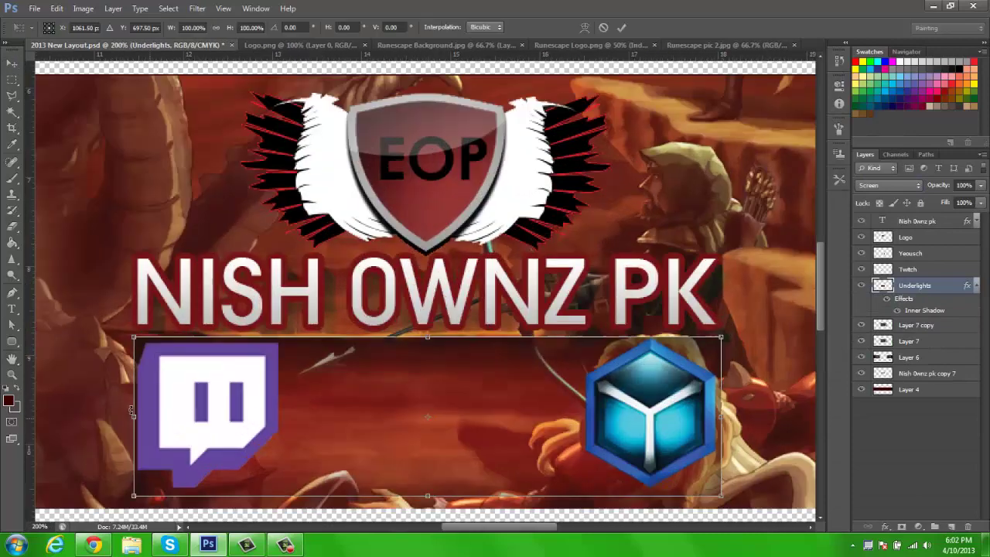
{"action": "key", "text": "Return"}
{"action": "key", "text": "b"}
{"action": "key", "text": "ctrl+minus"}
{"action": "key", "text": "ctrl+minus"}
{"action": "key", "text": "ctrl+minus"}
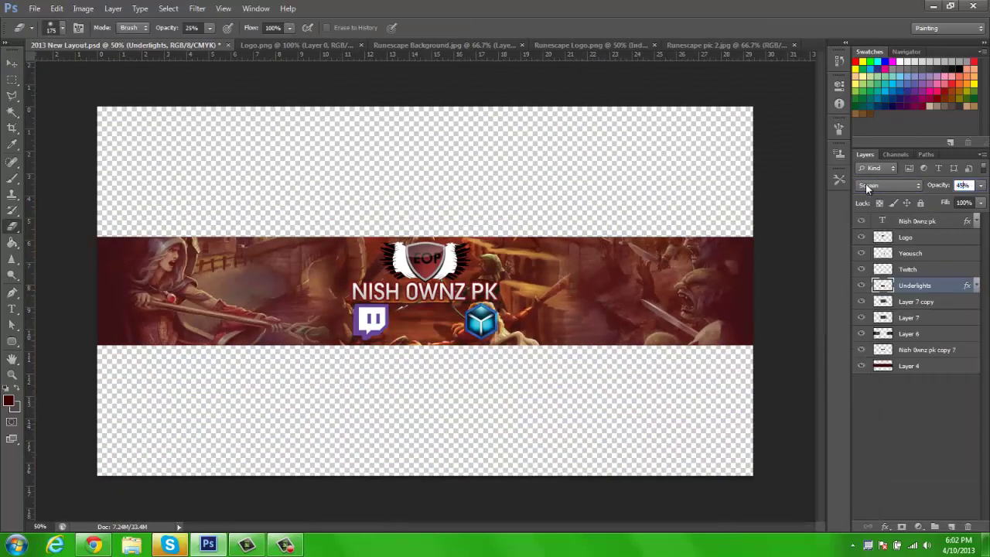
Step: Duplicate the Twitch icon layer
{"action": "key", "text": "v"}
{"action": "left_click", "coordinate": [907, 269]}
{"action": "key", "text": "ctrl+j"}
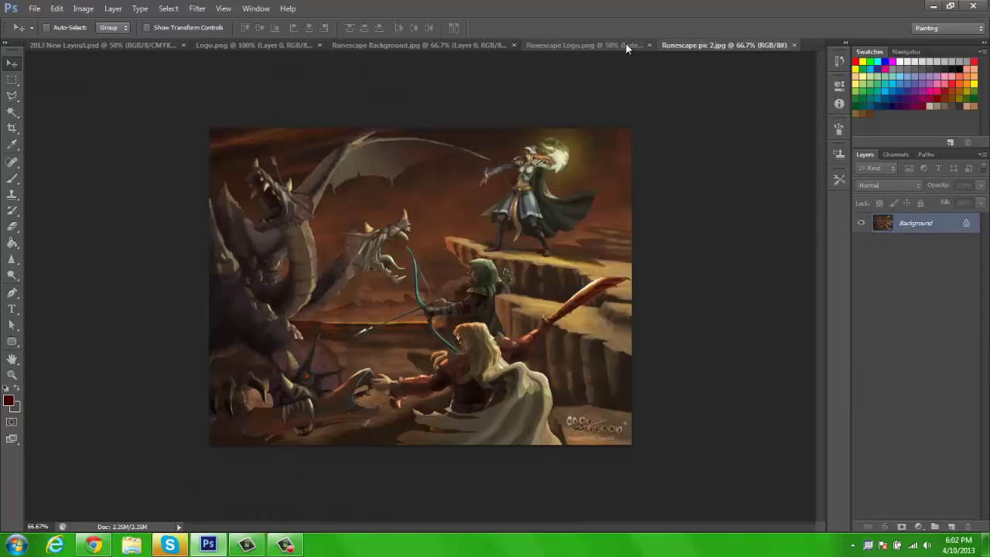
{"action": "left_click", "coordinate": [626, 44]}
Step: Close the slanted stripe shape, fill it, then remove the fill
{"action": "key", "text": "ctrl+Tab"}
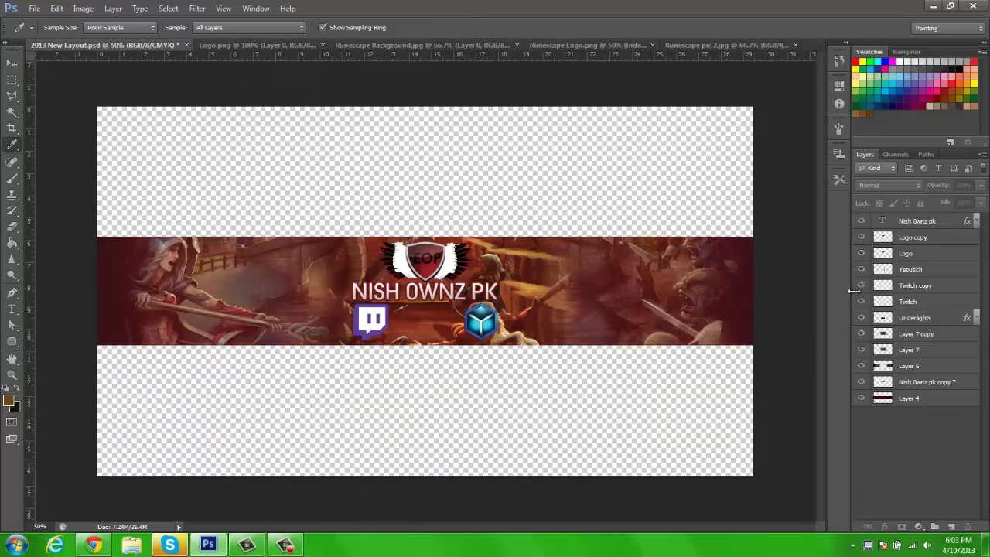
{"action": "left_click", "coordinate": [141, 373]}
{"action": "key", "text": "ctrl+Return"}
{"action": "key", "text": "g"}
{"action": "left_click", "coordinate": [251, 307]}
{"action": "key", "text": "Delete"}
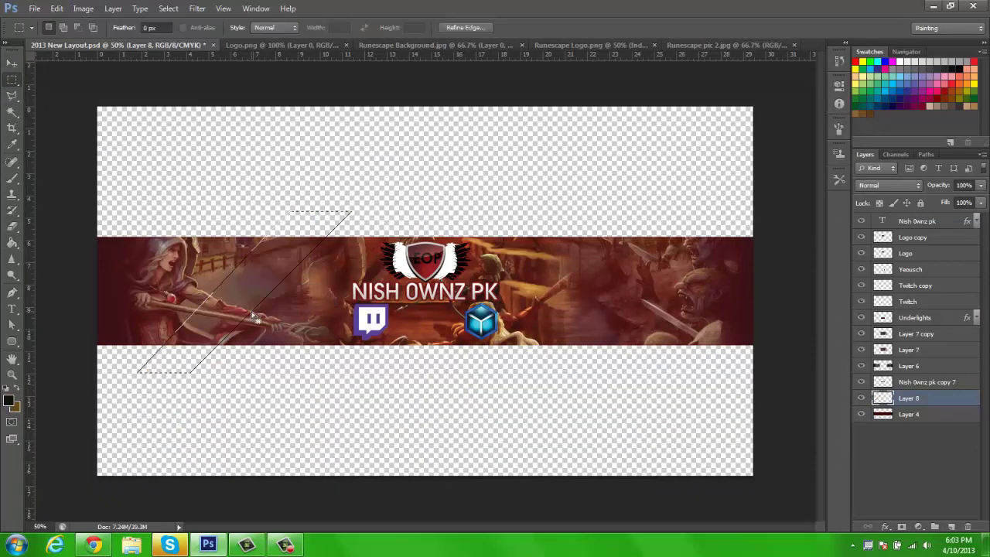
Step: Shift the duplicated stripes along the band and merge the stripe layers
{"action": "left_click", "coordinate": [12, 63]}
{"action": "left_click_drag", "start_coordinate": [392, 348], "coordinate": [287, 353]}
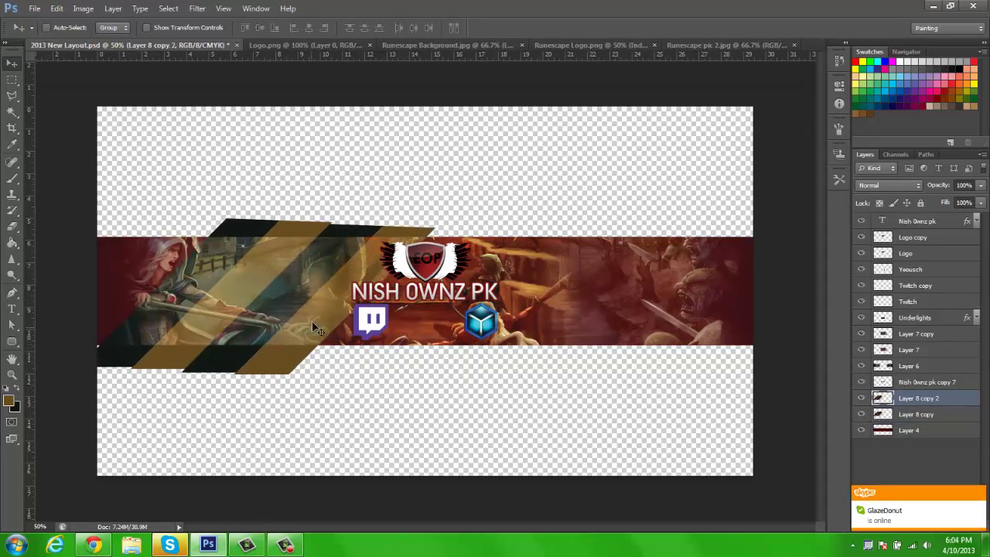
{"action": "scroll", "coordinate": [312, 321], "scroll_direction": "up", "scroll_amount": 1}
{"action": "left_click_drag", "start_coordinate": [312, 321], "coordinate": [324, 286]}
{"action": "left_click_drag", "start_coordinate": [462, 288], "coordinate": [626, 335]}
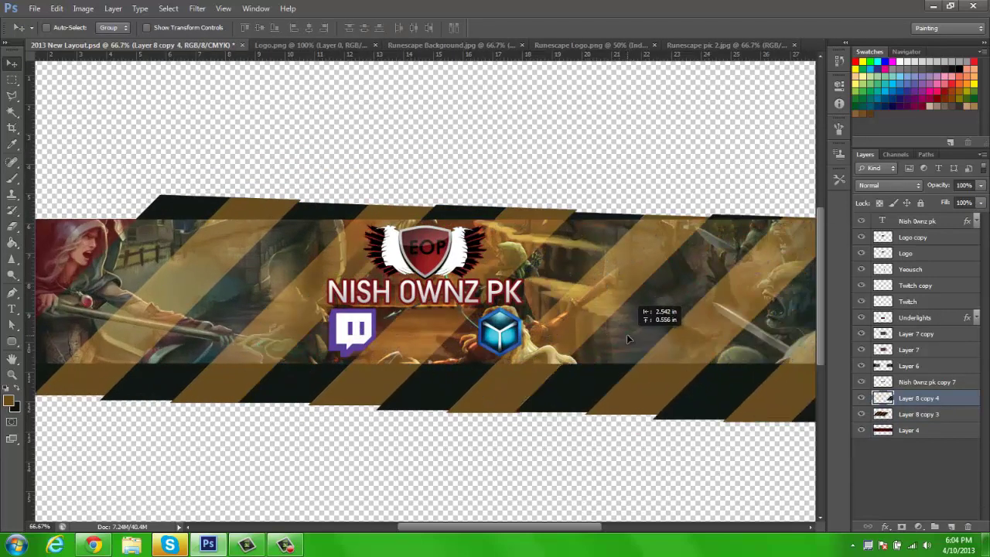
{"action": "key", "text": "ctrl+e"}
{"action": "scroll", "coordinate": [541, 270], "scroll_direction": "down", "scroll_amount": 1}
Step: Blend the stripes with Soft Light, then Overlay, and nudge the dark strip along the edge
{"action": "left_click", "coordinate": [889, 185]}
{"action": "left_click", "coordinate": [895, 357]}
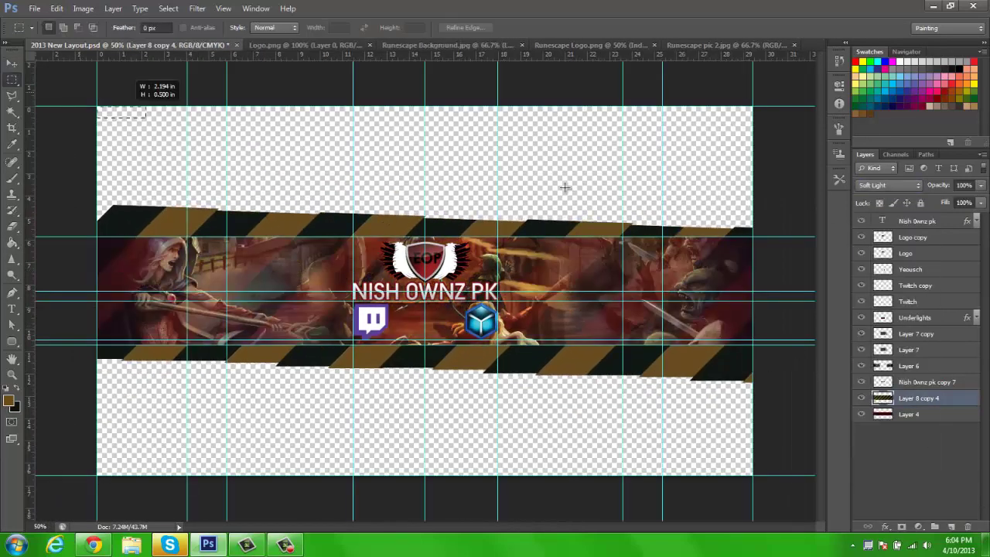
{"action": "key", "text": "Up"}
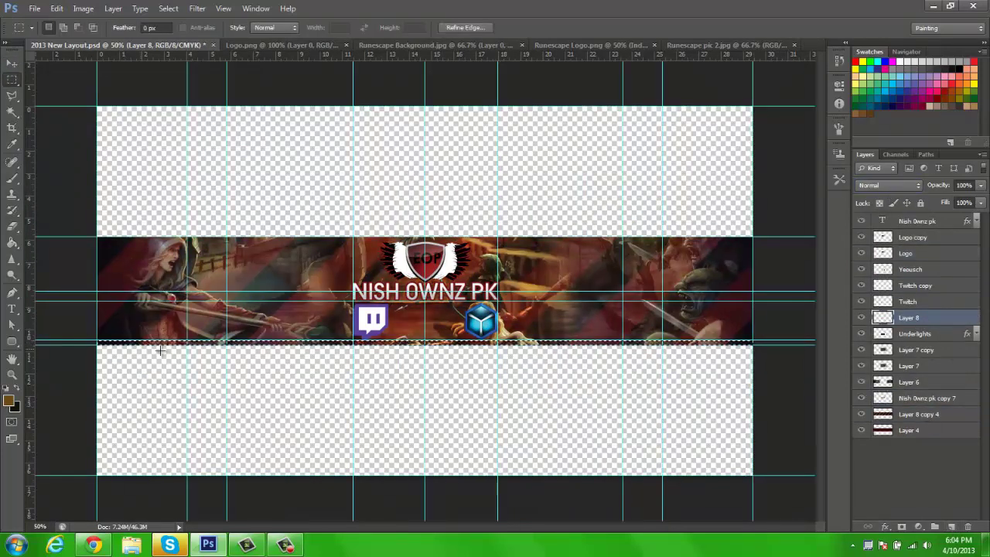
{"action": "key", "text": "v"}
{"action": "left_click_drag", "start_coordinate": [399, 246], "coordinate": [399, 242]}
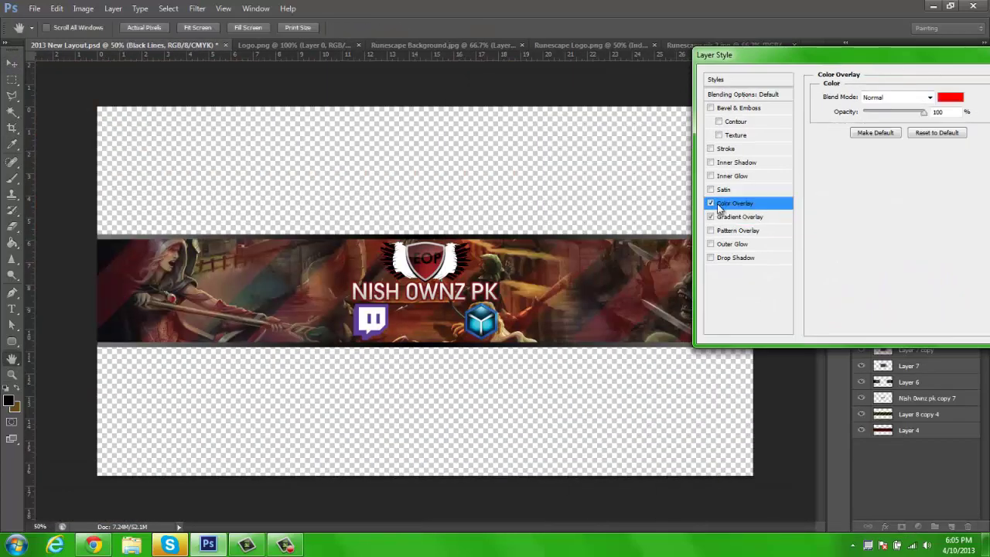
Step: Apply the Black Lines layer style and switch its blend mode to Hard Light
{"action": "key", "text": "Return"}
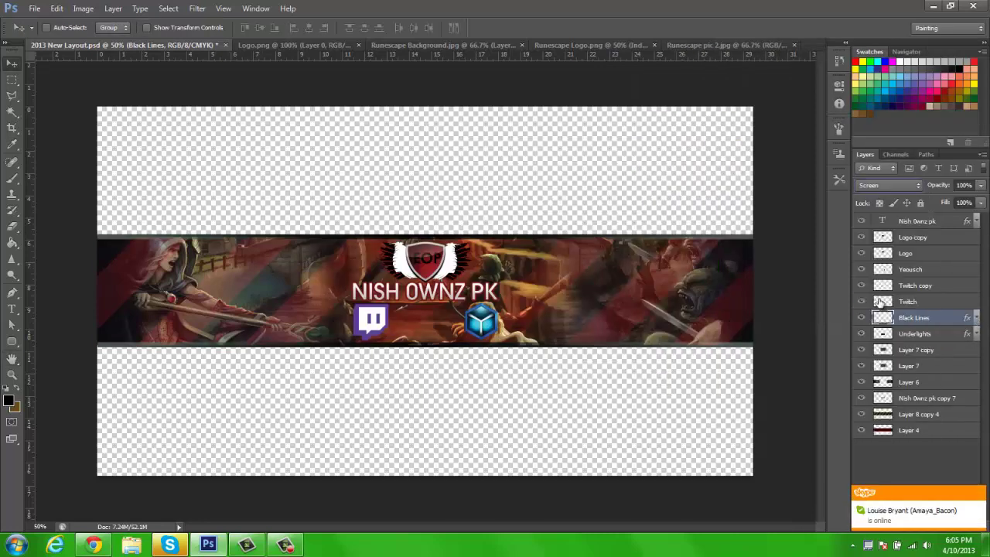
{"action": "left_click", "coordinate": [889, 184]}
{"action": "left_click", "coordinate": [864, 346]}
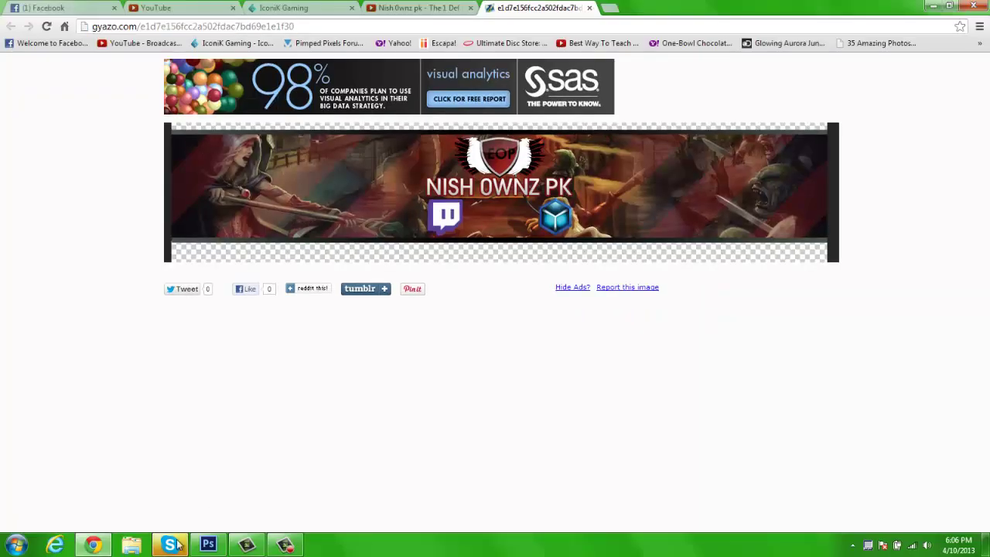
{"action": "left_click", "coordinate": [171, 545]}
{"action": "left_click", "coordinate": [208, 545]}
Step: Add a Gradient Map adjustment using the violet-orange gradient
{"action": "left_click", "coordinate": [918, 526]}
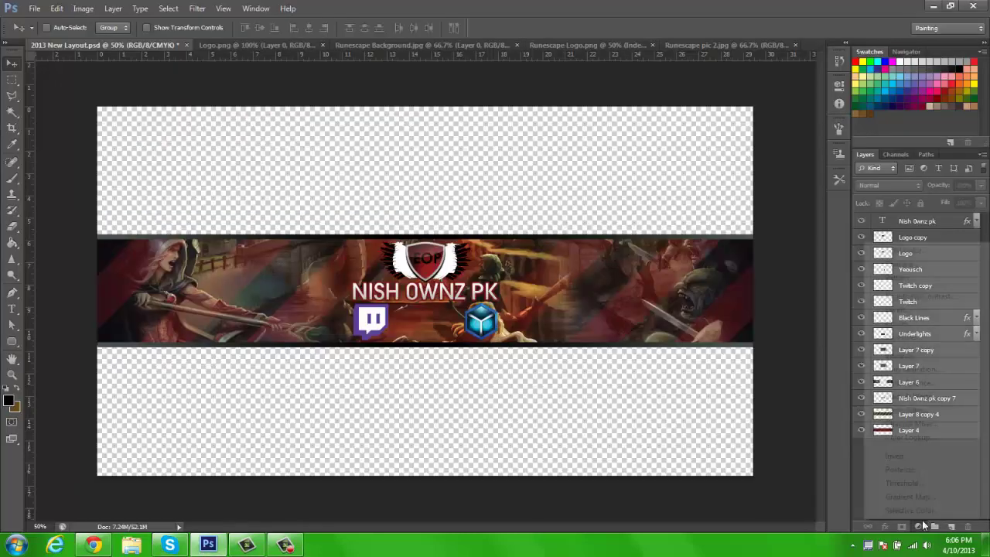
{"action": "left_click", "coordinate": [897, 499]}
{"action": "left_click", "coordinate": [709, 118]}
{"action": "left_click", "coordinate": [706, 137]}
{"action": "left_click", "coordinate": [895, 106]}
{"action": "left_click", "coordinate": [804, 78]}
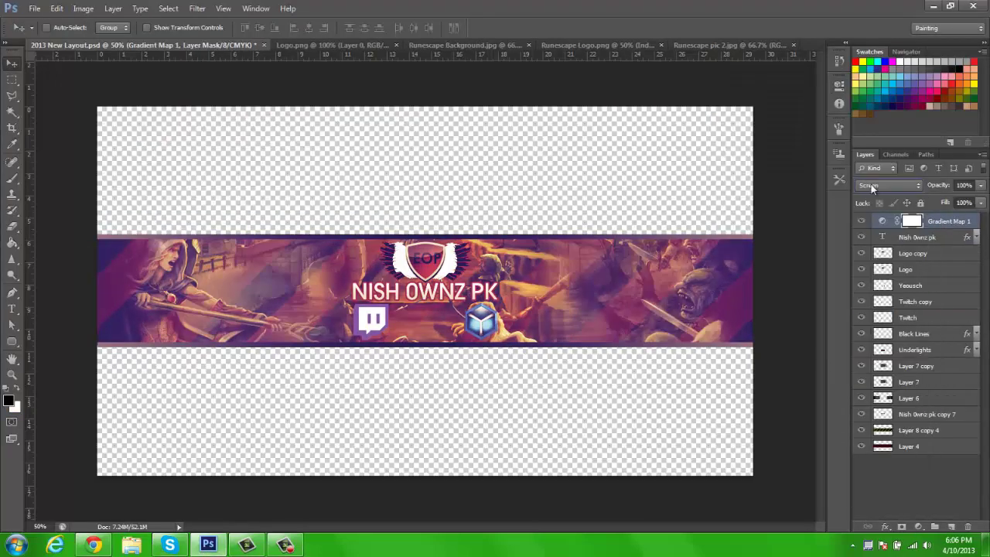
Step: Try different blending modes for the Gradient Map layer
{"action": "scroll", "coordinate": [871, 184], "scroll_direction": "down", "scroll_amount": 3}
{"action": "left_click", "coordinate": [889, 184]}
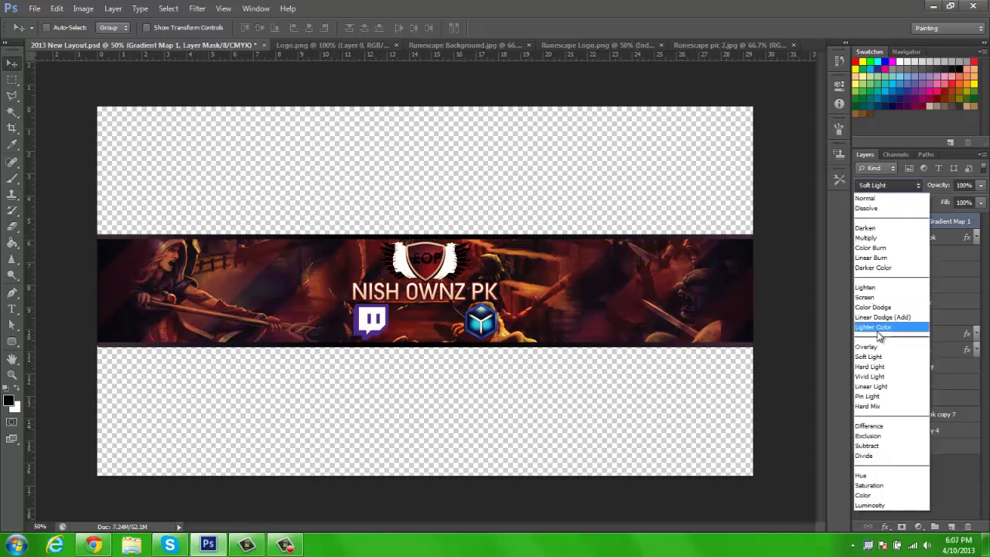
{"action": "left_click", "coordinate": [884, 327]}
{"action": "scroll", "coordinate": [889, 185], "scroll_direction": "down", "scroll_amount": 2}
{"action": "left_click", "coordinate": [169, 545]}
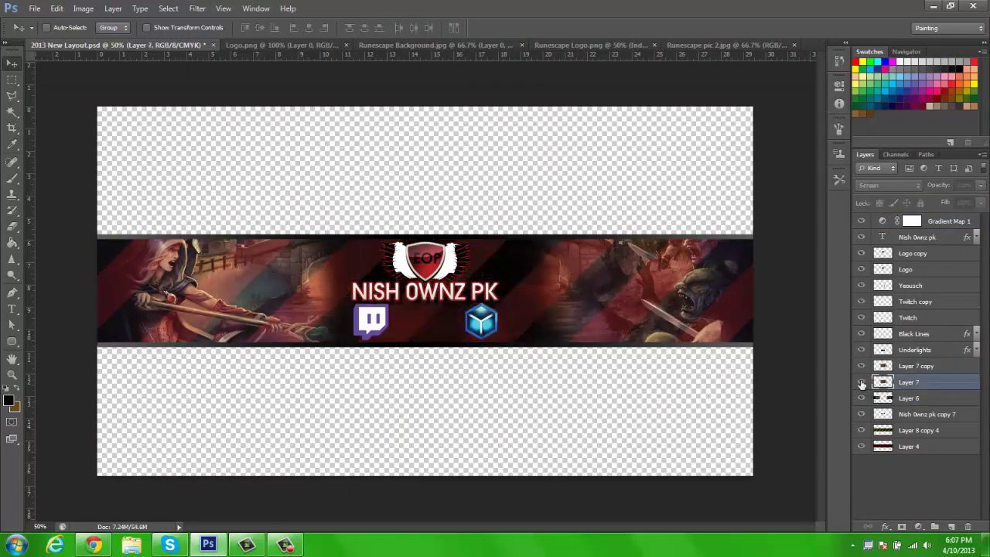
{"action": "key", "text": "alt+t"}
{"action": "key", "text": "Escape"}
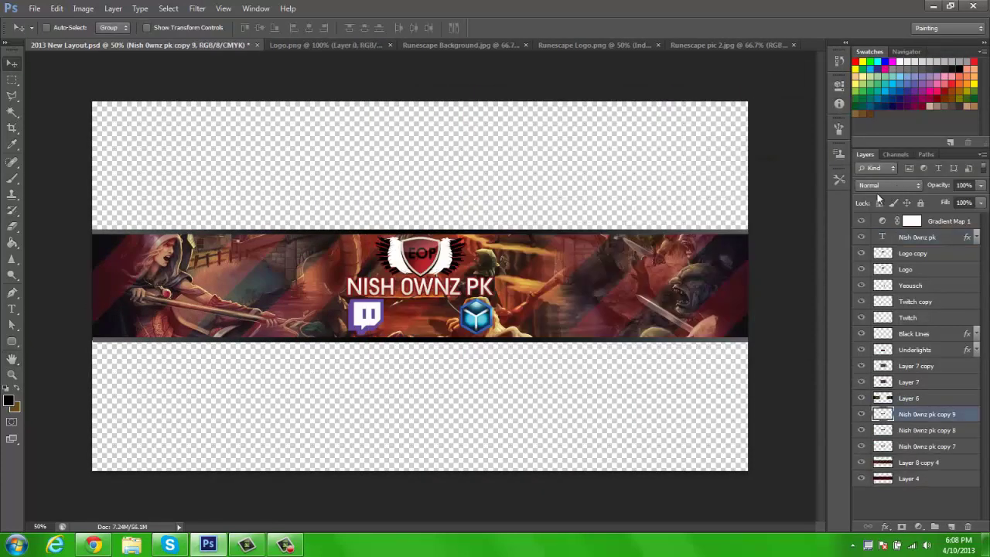
Step: Merge the title copy layers, move the result near the top, and send the 'on the bototm?' chat message
{"action": "key", "text": "Delete"}
{"action": "key", "text": "Delete"}
{"action": "left_click_drag", "start_coordinate": [926, 414], "coordinate": [860, 257]}
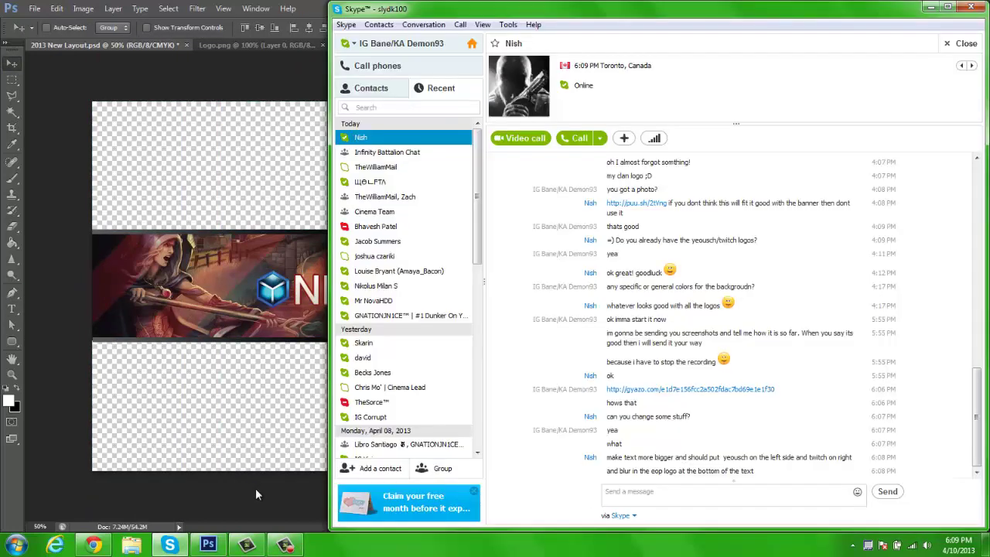
{"action": "type", "text": "on the bototm?"}
{"action": "key", "text": "Return"}
{"action": "type", "text": "put the eop logo on bottom?"}
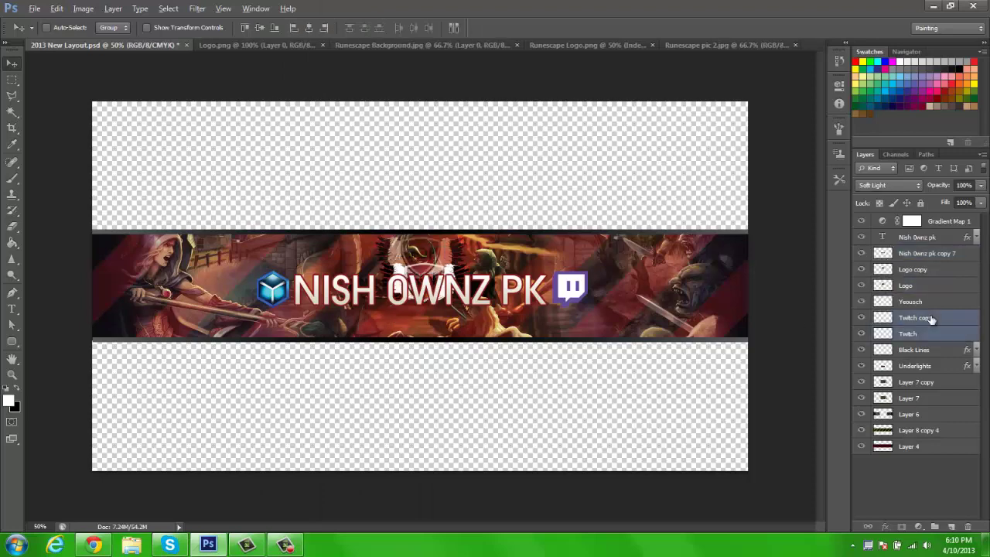
Step: Move the winged emblem below the title and raise the title, Twitch icon and cube logo
{"action": "left_click", "coordinate": [913, 269]}
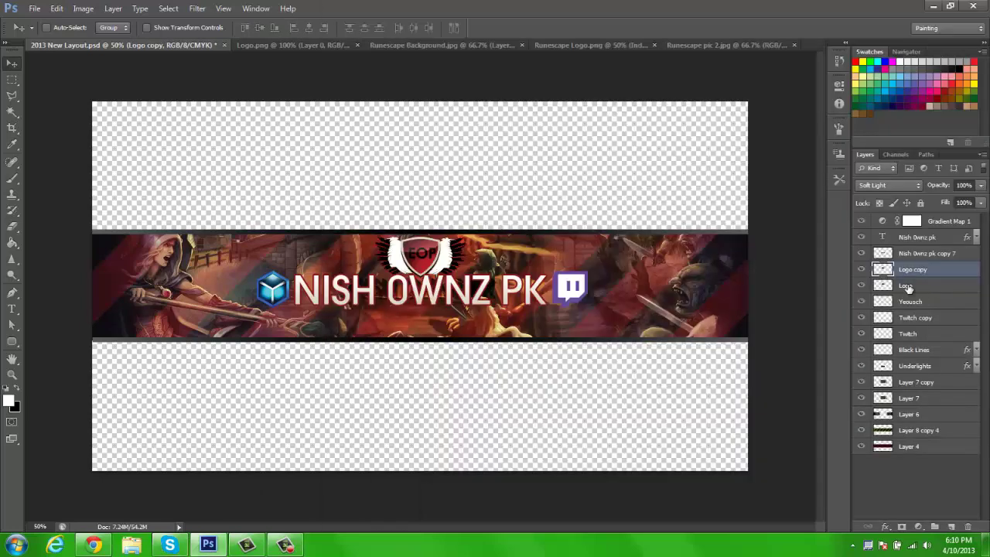
{"action": "mouse_move", "coordinate": [421, 255]}
{"action": "left_mouse_down"}
{"action": "mouse_move", "coordinate": [421, 317]}
{"action": "mouse_move", "coordinate": [418, 270]}
{"action": "left_mouse_up"}
{"action": "left_click_drag", "start_coordinate": [570, 290], "coordinate": [570, 270]}
{"action": "left_click_drag", "start_coordinate": [272, 290], "coordinate": [272, 271]}
{"action": "key", "text": "ctrl+t"}
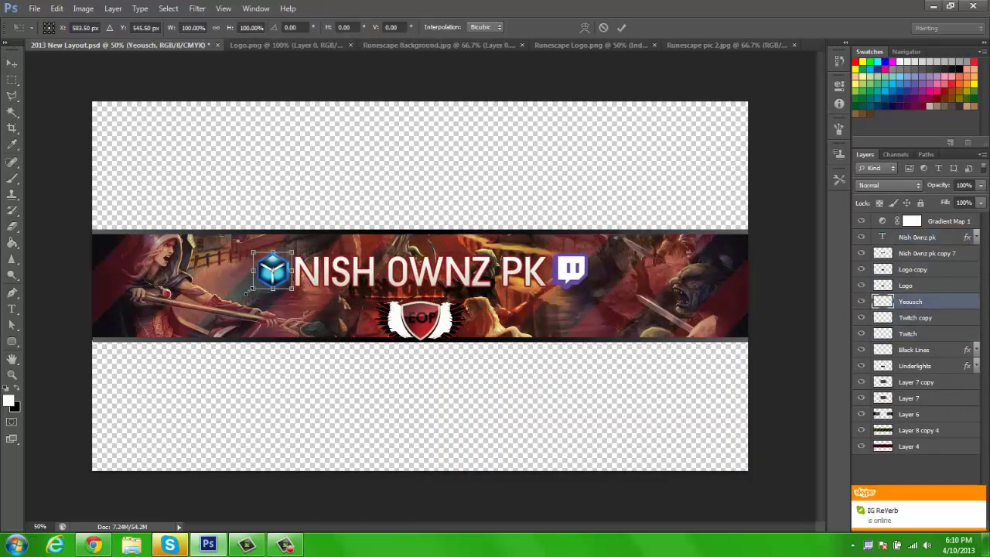
Step: Delete the duplicate layers and set the Logo layer to Overlay
{"action": "left_click", "coordinate": [912, 269]}
{"action": "key", "text": "Delete"}
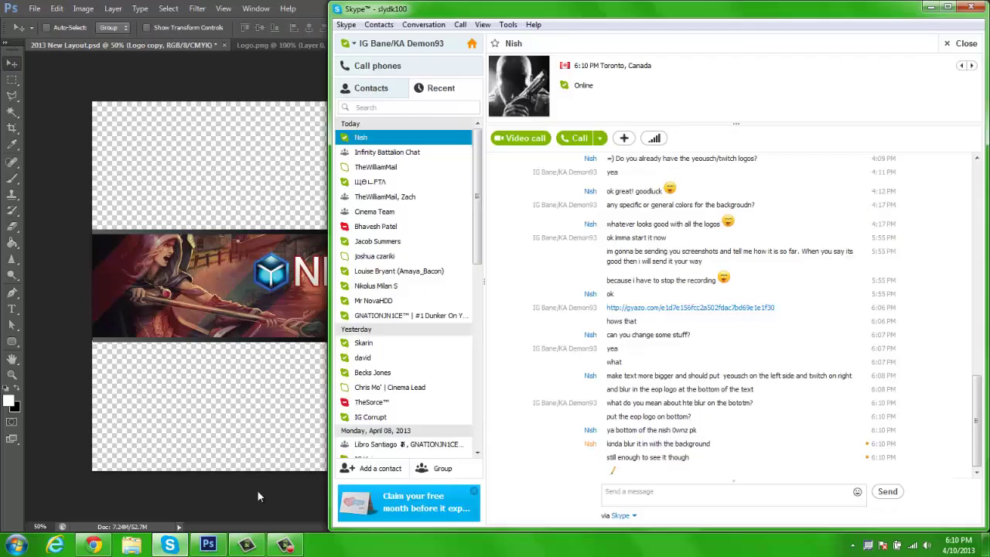
{"action": "key", "text": "Delete"}
{"action": "key", "text": "shift+alt+o"}
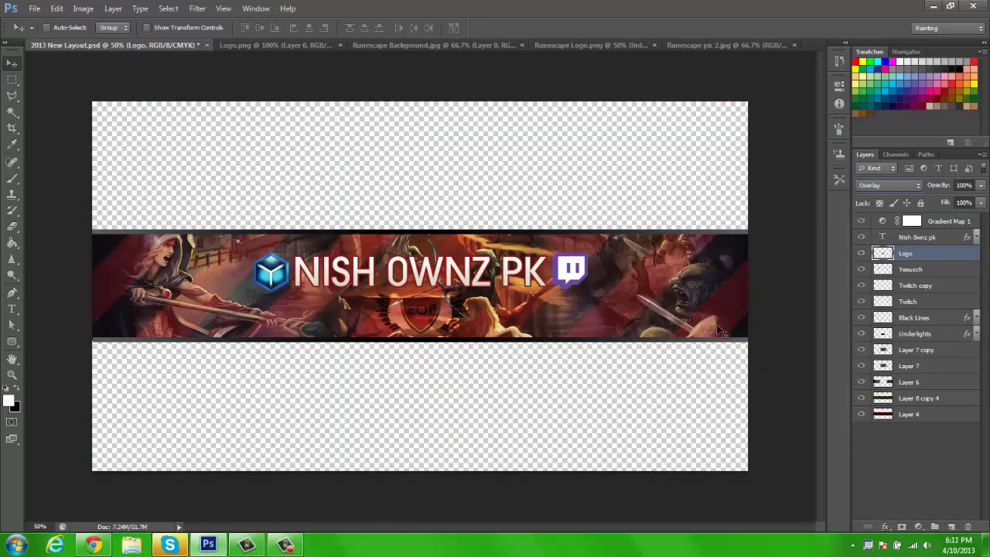
Step: Try Bevel & Emboss on the Logo layer, then apply a dark red #861213 Stroke
{"action": "left_click", "coordinate": [657, 115]}
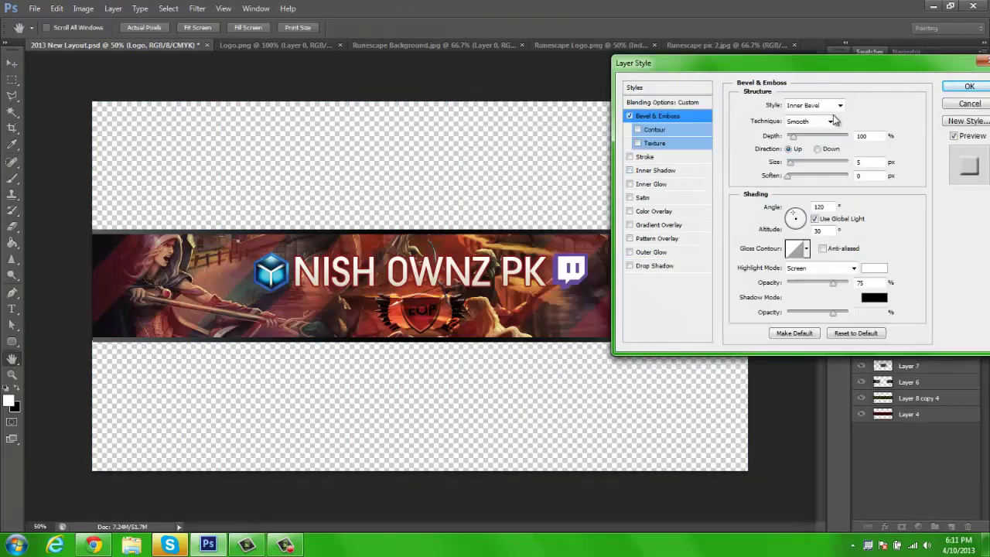
{"action": "left_click", "coordinate": [629, 115]}
{"action": "left_click", "coordinate": [629, 157]}
{"action": "left_click", "coordinate": [768, 189]}
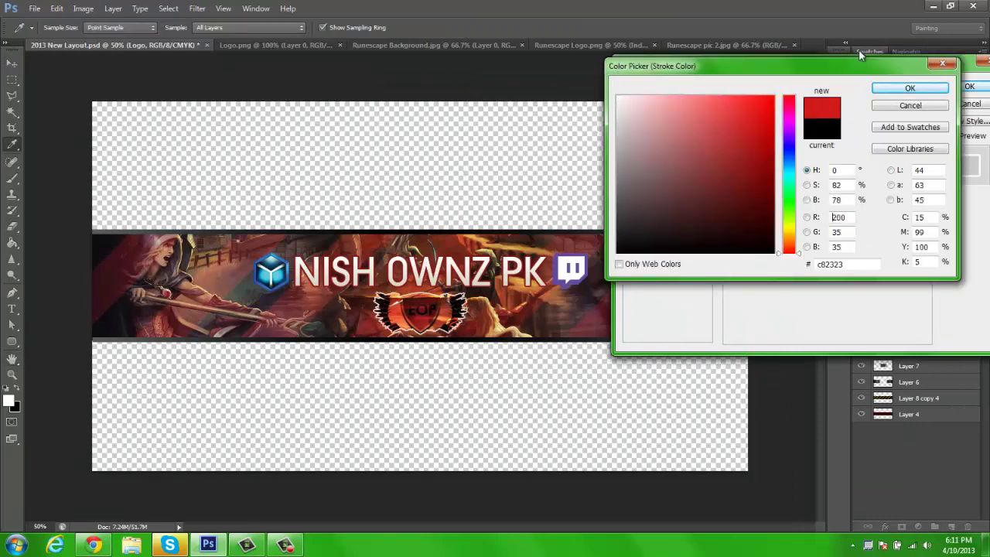
{"action": "left_click", "coordinate": [905, 103]}
{"action": "left_click", "coordinate": [628, 156]}
{"action": "left_click", "coordinate": [953, 89]}
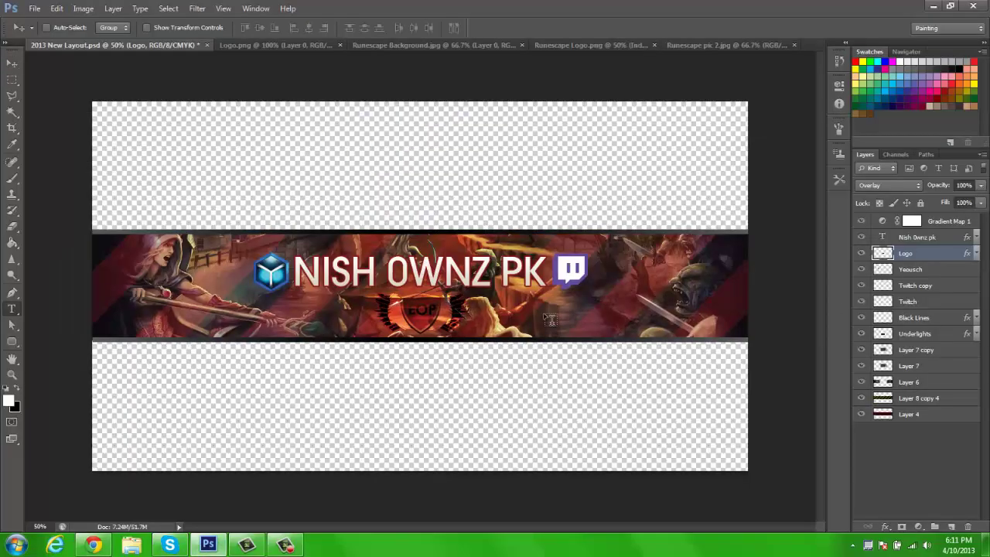
Step: Nudge the TWITCH label and give it a dark red Hard Light colour overlay
{"action": "key", "text": "v"}
{"action": "left_click_drag", "start_coordinate": [552, 222], "coordinate": [560, 226]}
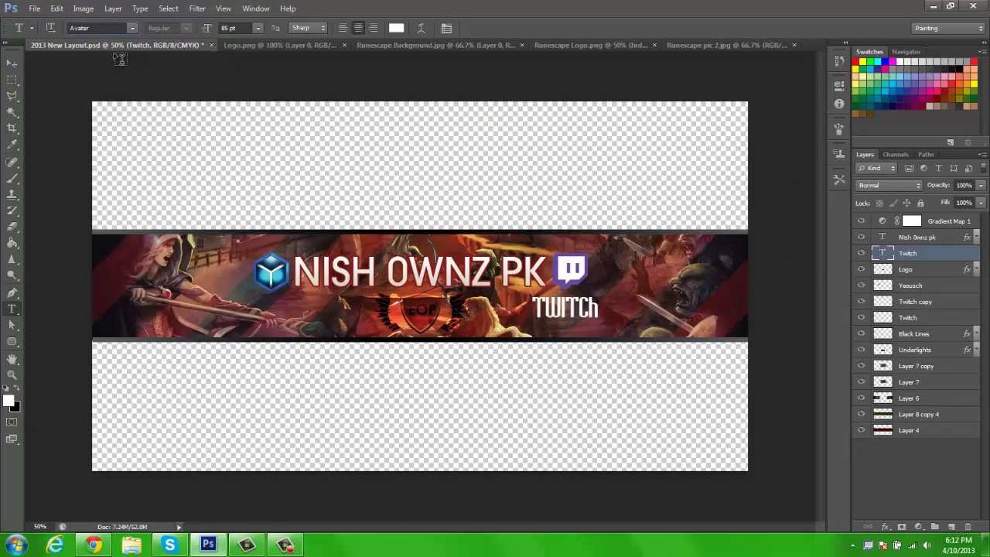
{"action": "double_click", "coordinate": [940, 252]}
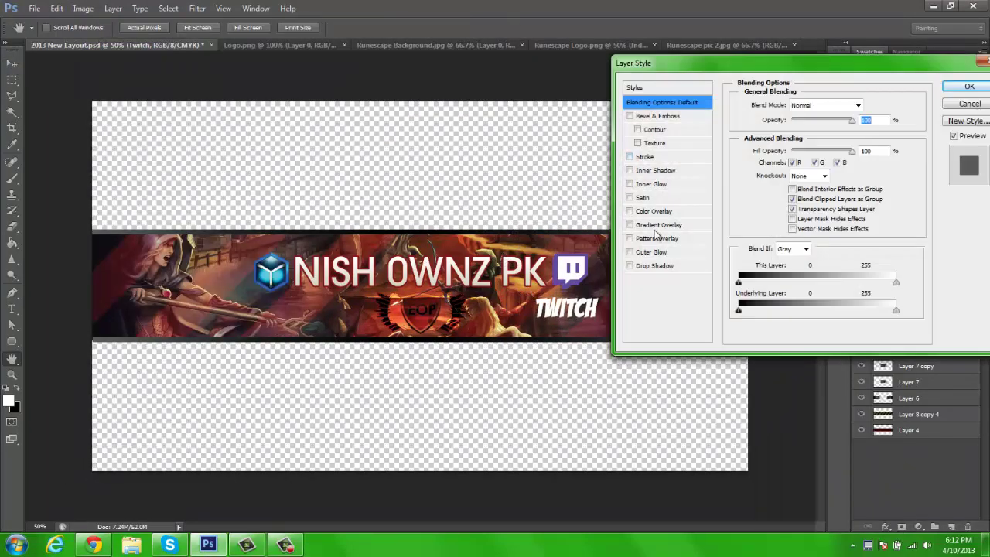
{"action": "left_click", "coordinate": [659, 224]}
{"action": "left_click", "coordinate": [869, 104]}
{"action": "left_click", "coordinate": [910, 86]}
{"action": "left_click", "coordinate": [848, 105]}
Step: Add a drop shadow to the TWITCH label, apply its styles, and open YEOUSCH's colour overlay
{"action": "left_click", "coordinate": [795, 286]}
{"action": "left_click", "coordinate": [656, 265]}
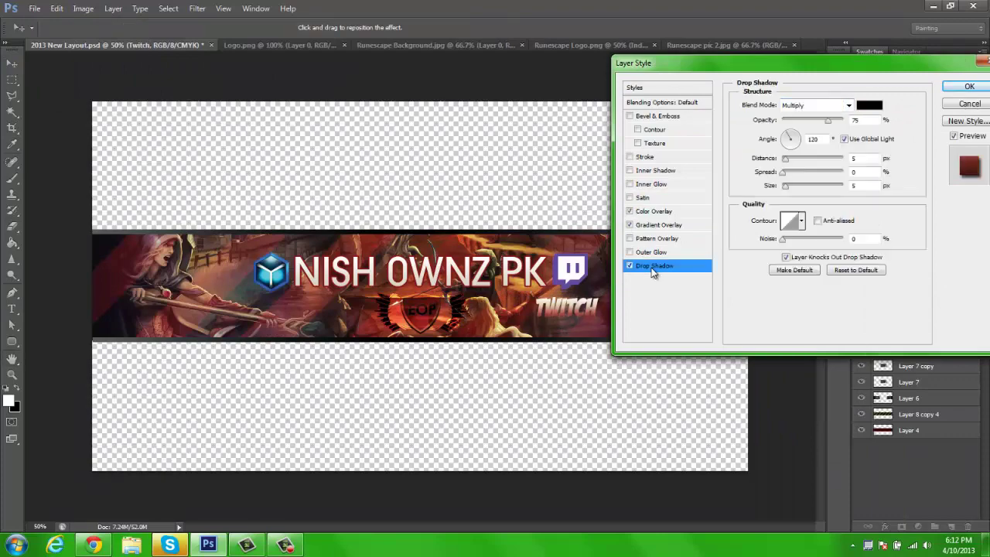
{"action": "key", "text": "Return"}
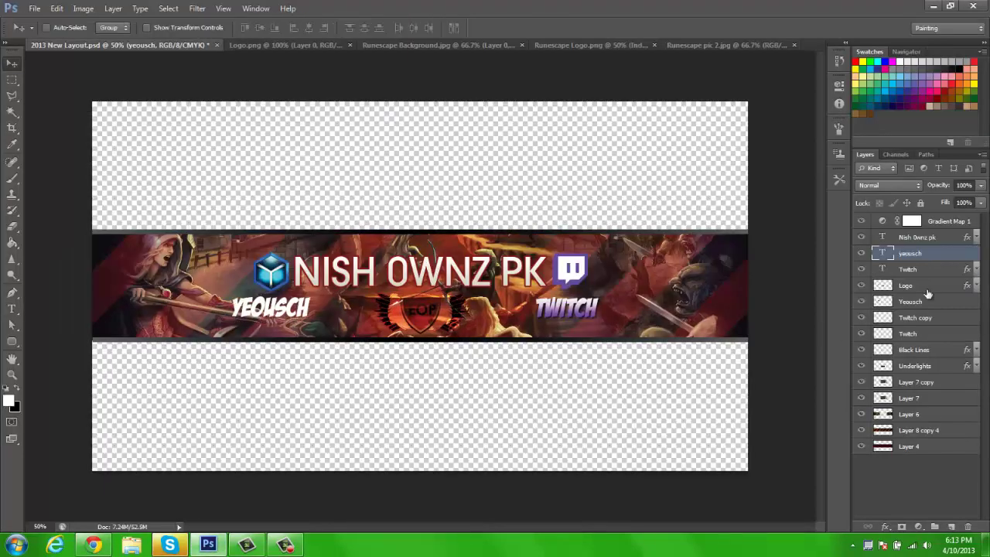
{"action": "left_click", "coordinate": [868, 103]}
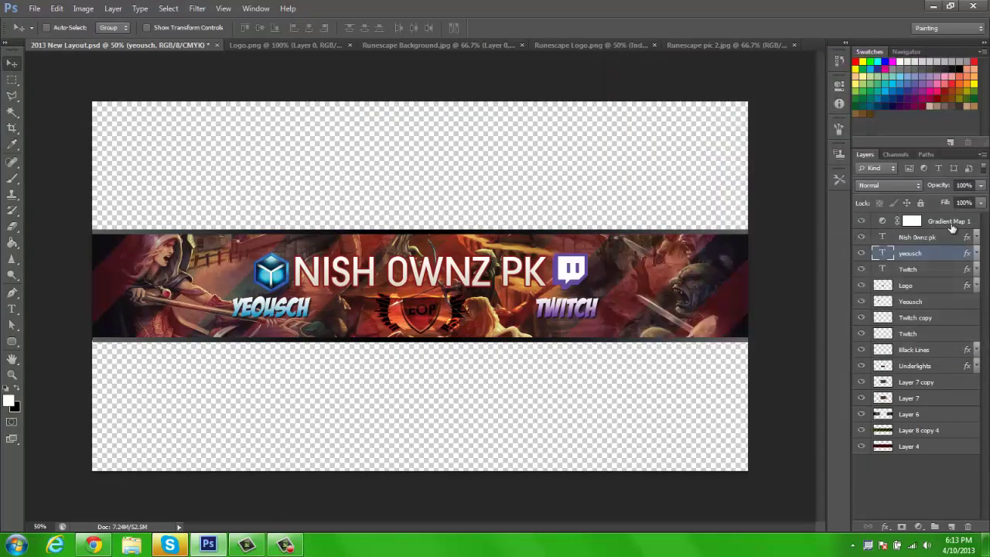
Step: Cancel the font preview so the title stays in COUTURE
{"action": "scroll", "coordinate": [126, 371], "scroll_direction": "up", "scroll_amount": 5}
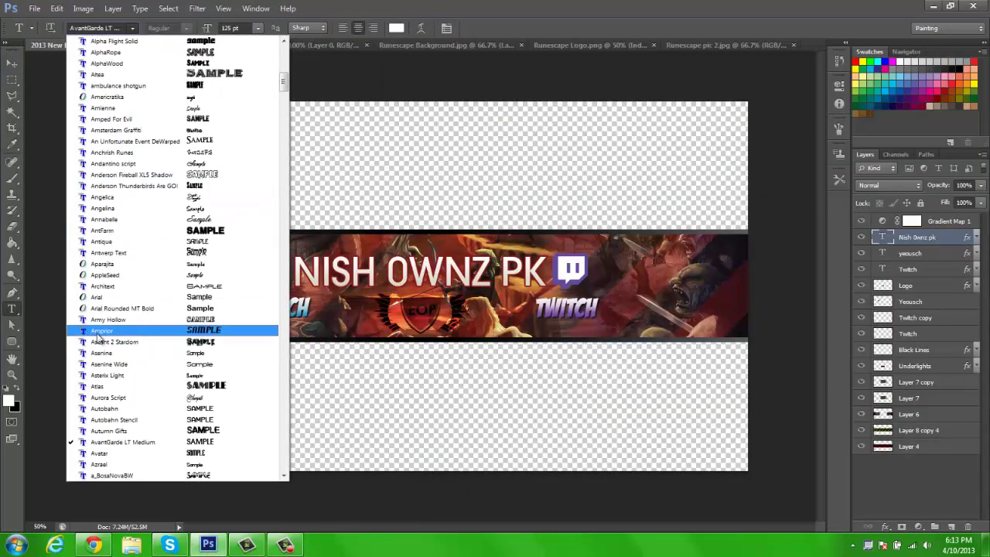
{"action": "scroll", "coordinate": [116, 325], "scroll_direction": "up", "scroll_amount": 10}
{"action": "scroll", "coordinate": [104, 264], "scroll_direction": "up", "scroll_amount": 5}
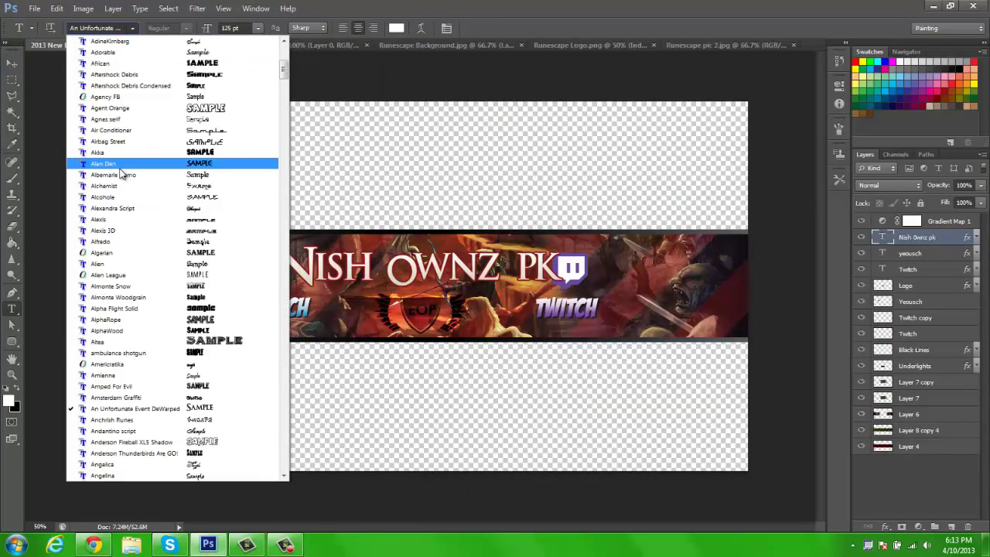
{"action": "scroll", "coordinate": [121, 172], "scroll_direction": "up", "scroll_amount": 5}
{"action": "scroll", "coordinate": [227, 100], "scroll_direction": "up", "scroll_amount": 5}
{"action": "key", "text": "Escape"}
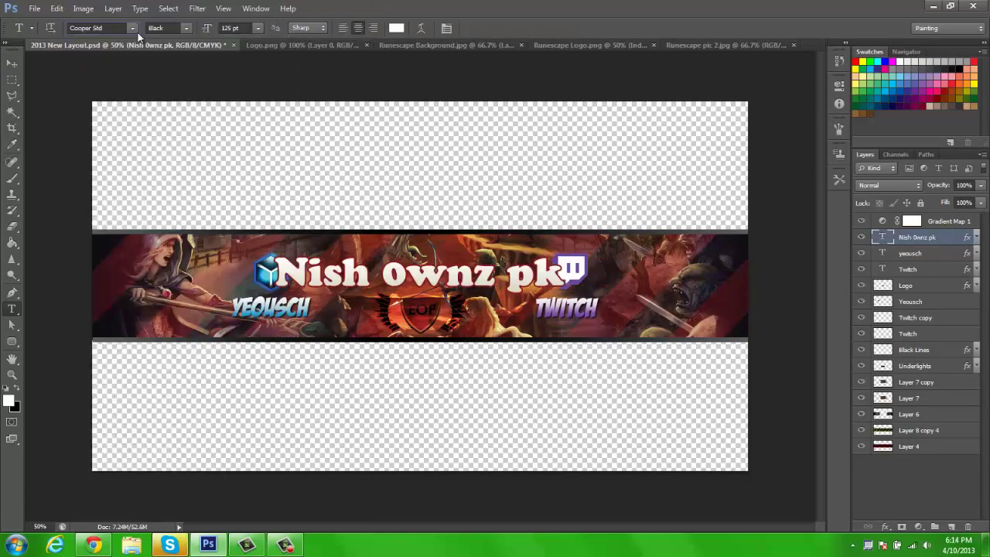
{"action": "key", "text": "v"}
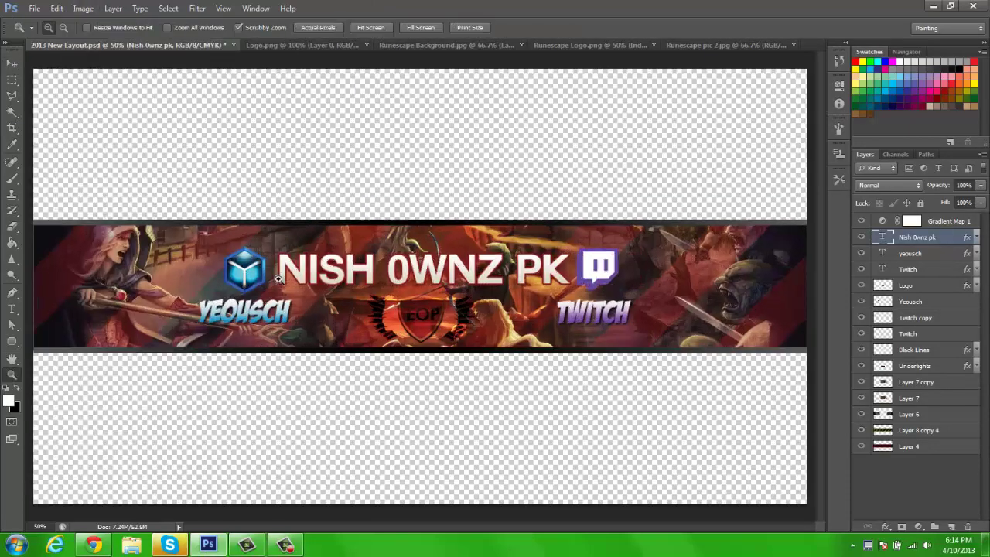
{"action": "key", "text": "alt+Tab"}
{"action": "key", "text": "alt+Tab"}
Step: Try a couple of different fonts on the NISH OWNZ PK title and commit it
{"action": "key", "text": "t"}
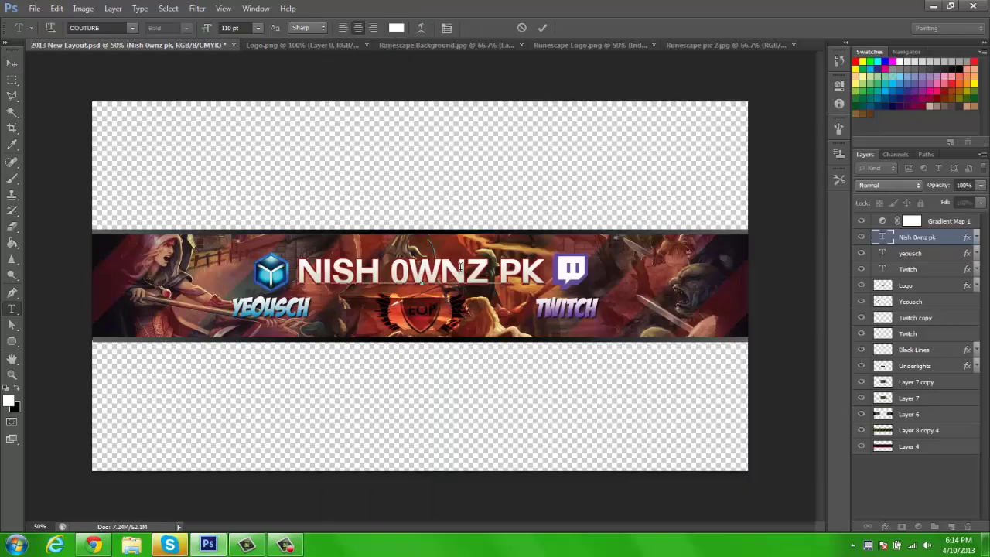
{"action": "left_click", "coordinate": [133, 28]}
{"action": "left_click", "coordinate": [126, 160]}
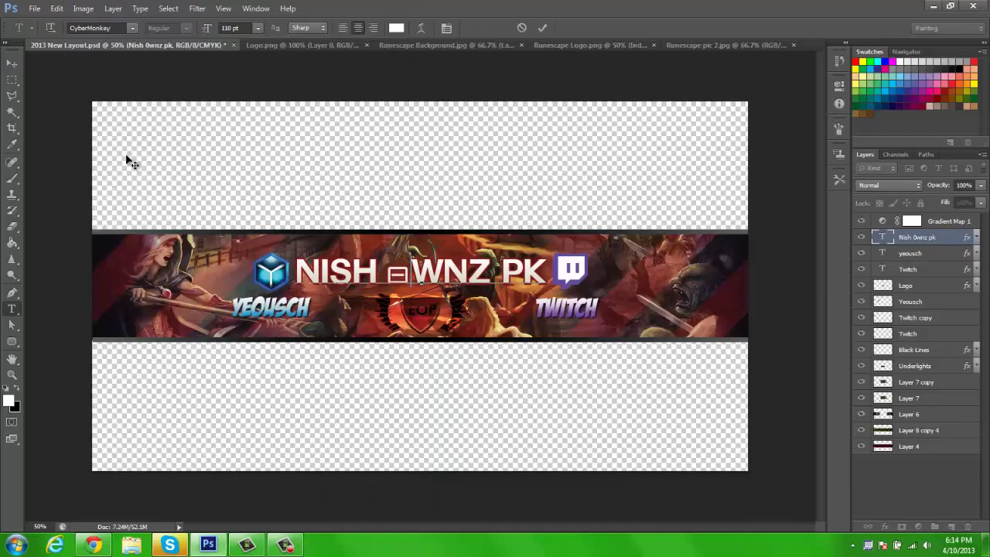
{"action": "left_click", "coordinate": [132, 27]}
{"action": "left_click", "coordinate": [131, 194]}
{"action": "key", "text": "v"}
{"action": "left_click_drag", "start_coordinate": [57, 211], "coordinate": [766, 370]}
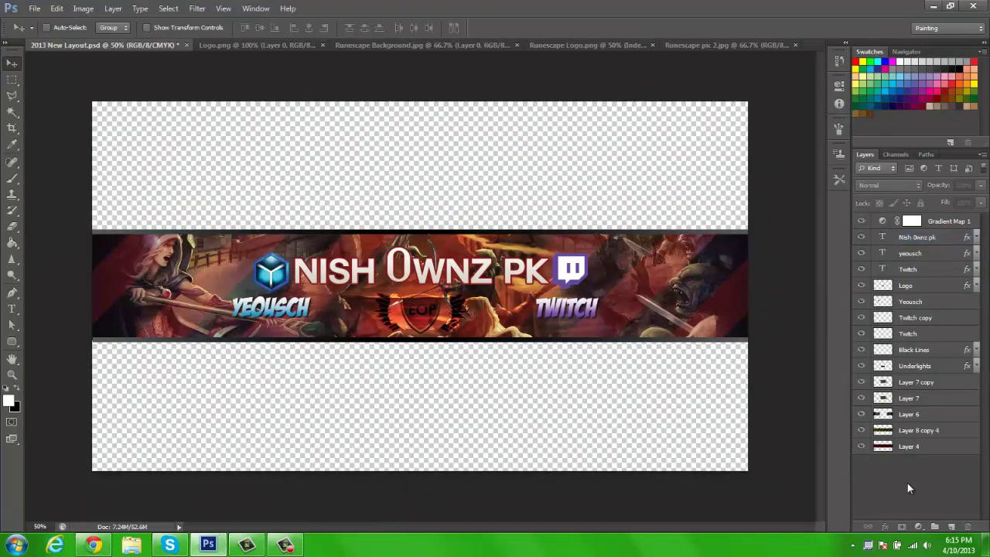
Step: Duplicate Layer 6 and set the copy's blend mode to Soft Light
{"action": "left_click", "coordinate": [909, 414]}
{"action": "key", "text": "ctrl+j"}
{"action": "left_click", "coordinate": [887, 185]}
{"action": "left_click", "coordinate": [889, 366]}
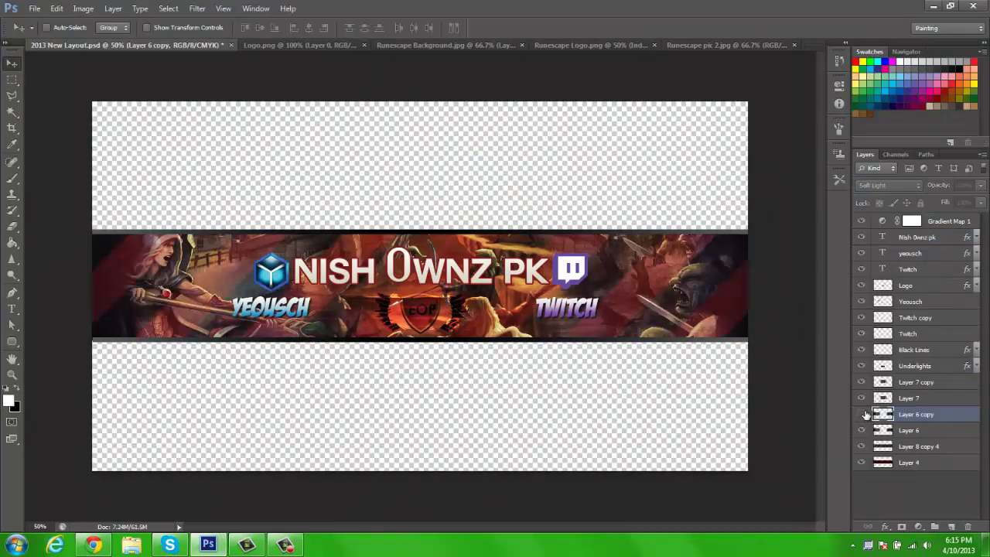
Step: Reply to the client in chat with 'because the fi'
{"action": "key", "text": "alt+Tab"}
{"action": "key", "text": "Return"}
{"action": "type", "text": "because the fi"}
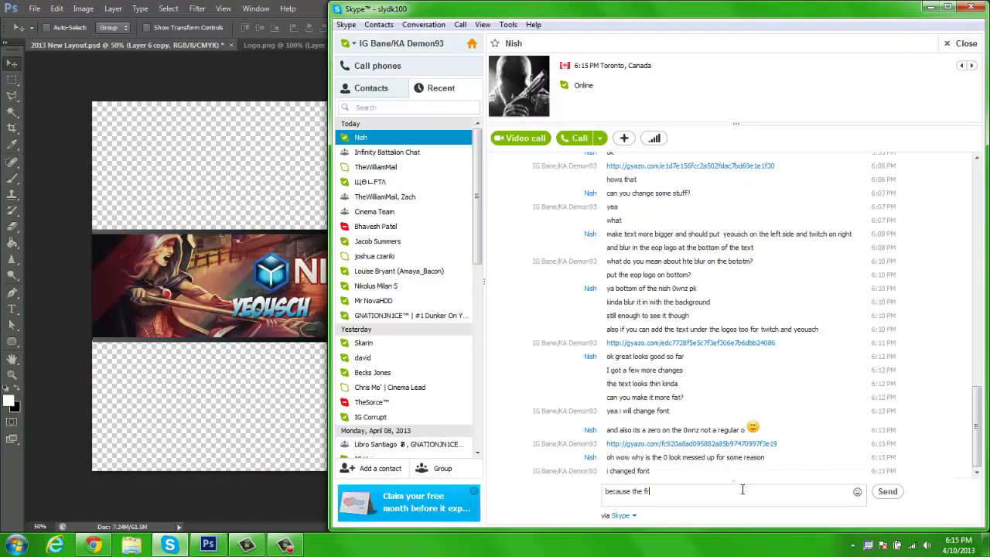
{"action": "key", "text": "Return"}
Step: Select the title's O and try fonts on it, including Enter Sansman and First Blind
{"action": "key", "text": "alt+Tab"}
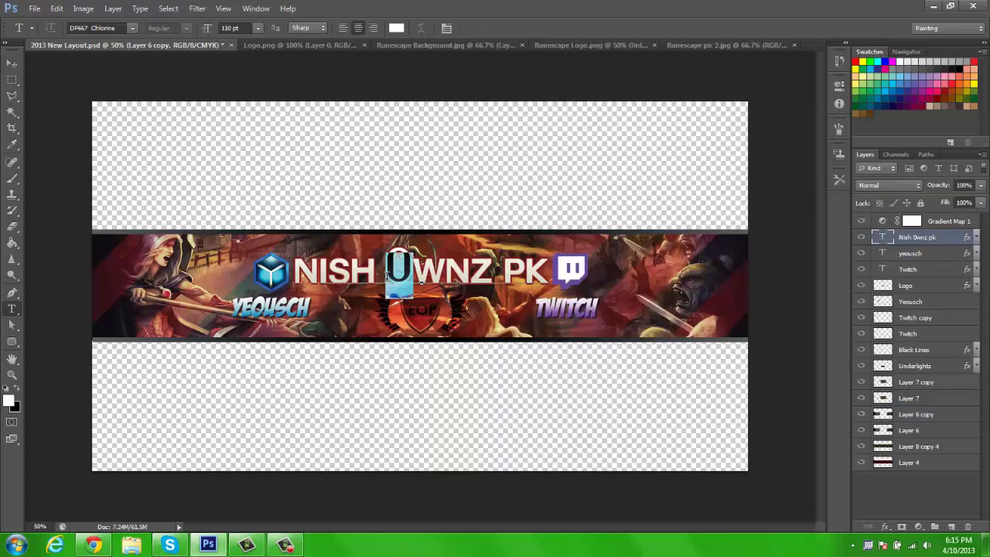
{"action": "left_click", "coordinate": [116, 27]}
{"action": "left_click", "coordinate": [124, 243]}
{"action": "key", "text": "alt+Tab"}
{"action": "key", "text": "alt+Tab"}
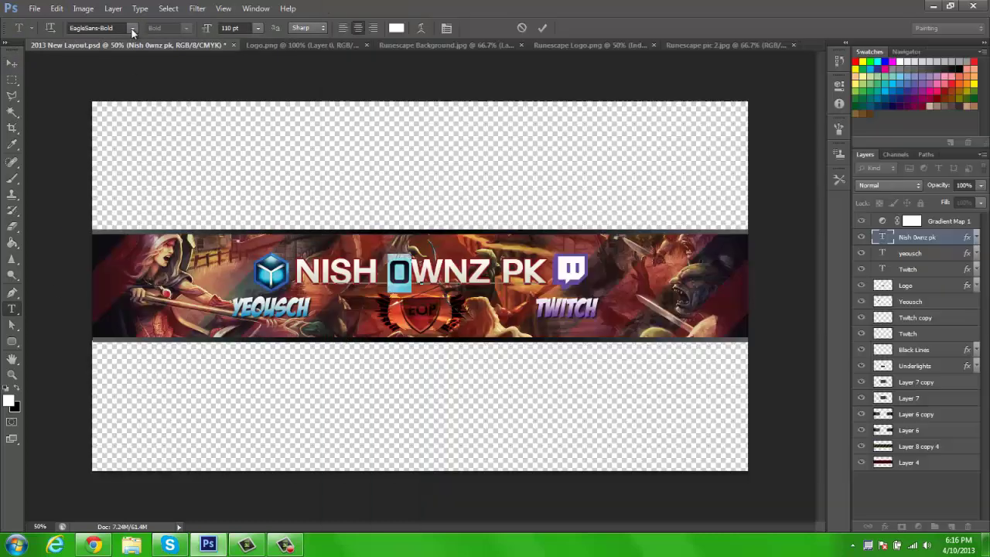
{"action": "left_click", "coordinate": [116, 27]}
{"action": "left_click", "coordinate": [123, 203]}
{"action": "left_click", "coordinate": [116, 27]}
{"action": "left_click", "coordinate": [124, 139]}
{"action": "left_click", "coordinate": [116, 27]}
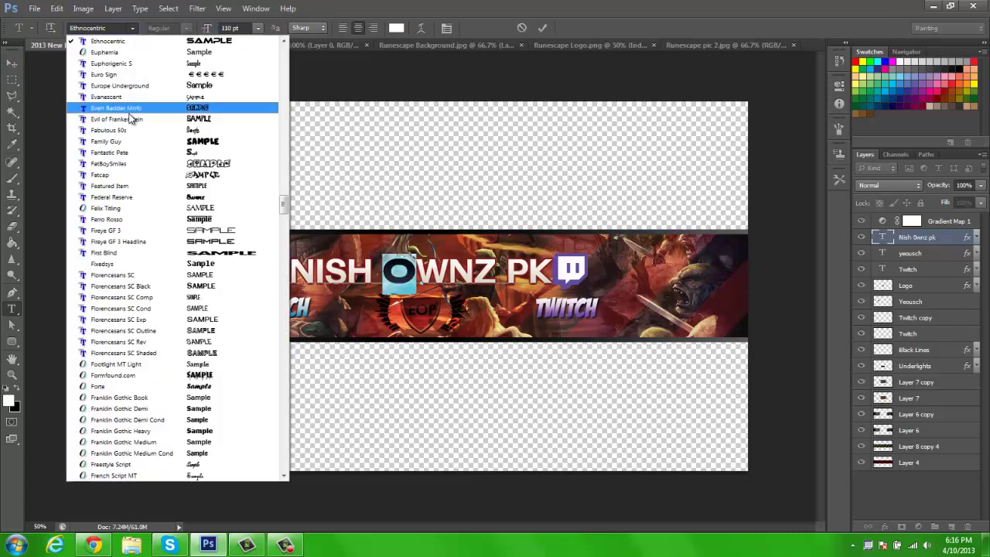
{"action": "left_click", "coordinate": [132, 115]}
{"action": "left_click", "coordinate": [116, 27]}
{"action": "left_click", "coordinate": [176, 176]}
Step: Apply bold Florencesans SC to the title and Gill Sans ExtraBold to the O
{"action": "left_click", "coordinate": [116, 27]}
{"action": "left_click", "coordinate": [154, 194]}
{"action": "left_click", "coordinate": [166, 28]}
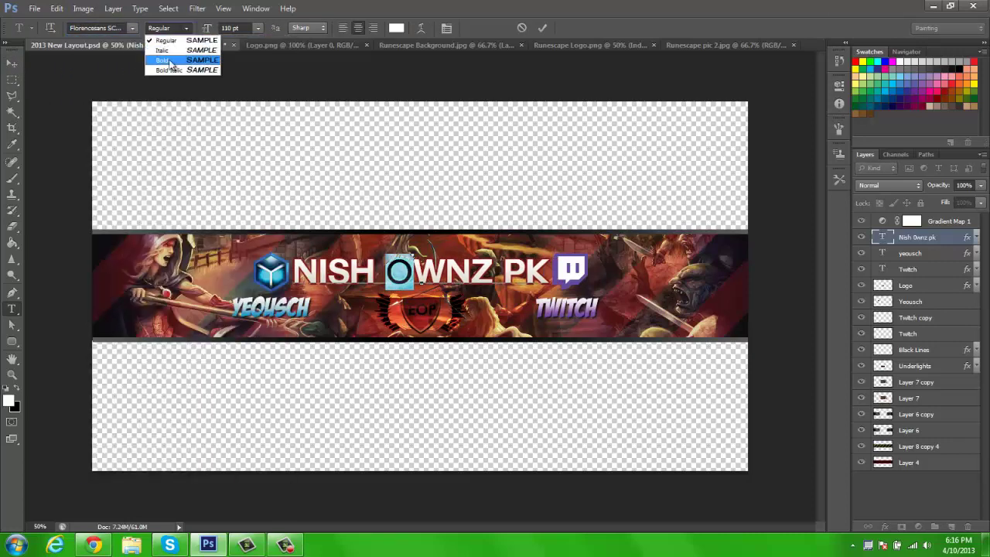
{"action": "left_click", "coordinate": [116, 27]}
{"action": "left_click", "coordinate": [154, 201]}
{"action": "left_click", "coordinate": [116, 27]}
{"action": "left_click", "coordinate": [155, 433]}
{"action": "left_click", "coordinate": [116, 27]}
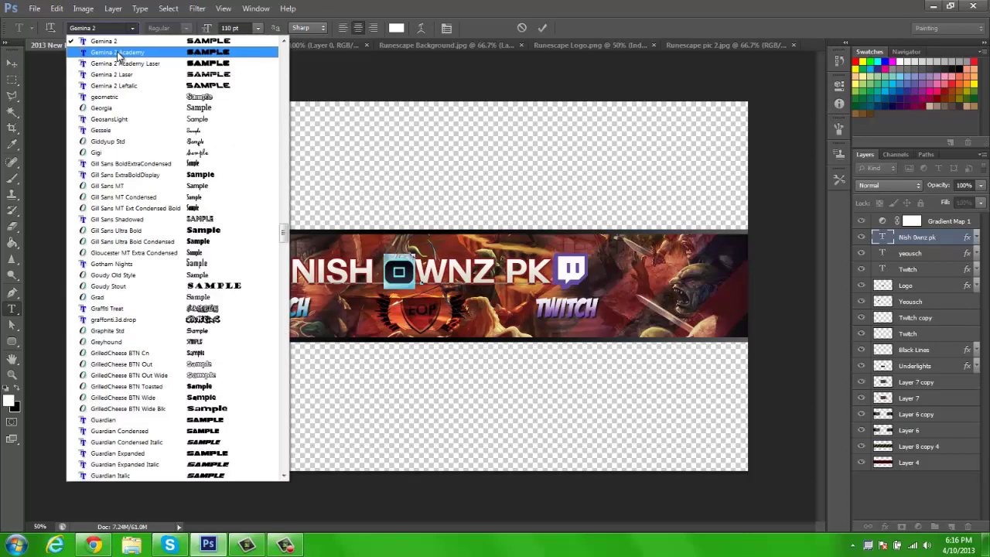
{"action": "left_click", "coordinate": [137, 166]}
{"action": "key", "text": "ctrl+Return"}
{"action": "key", "text": "v"}
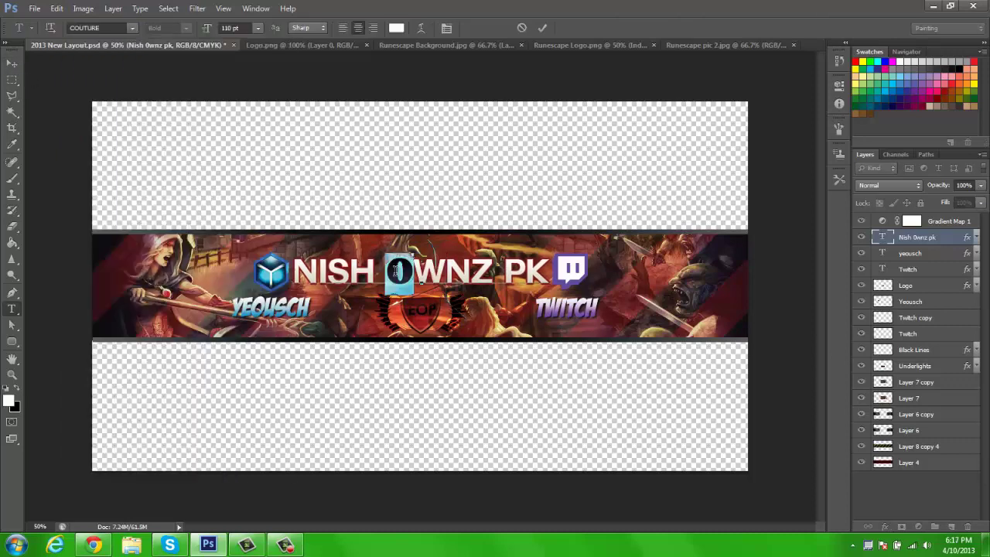
Step: Try HelveticaNeue and another typeface on the O and commit the edit
{"action": "left_click", "coordinate": [116, 27]}
{"action": "left_click", "coordinate": [170, 304]}
{"action": "left_click", "coordinate": [116, 27]}
{"action": "left_click", "coordinate": [170, 304]}
{"action": "left_click", "coordinate": [116, 27]}
{"action": "left_click", "coordinate": [170, 232]}
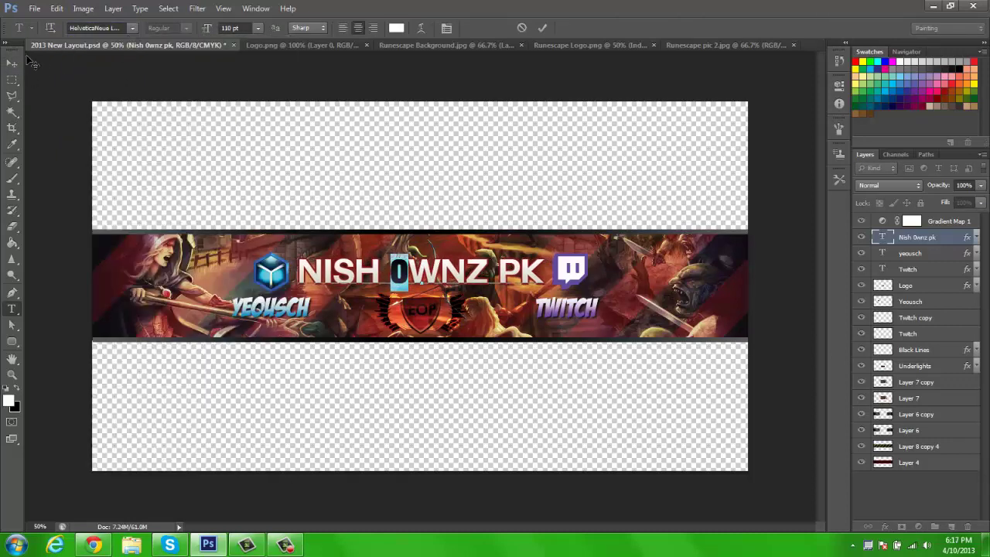
{"action": "left_click", "coordinate": [134, 29]}
{"action": "scroll", "coordinate": [137, 320], "scroll_direction": "down", "scroll_amount": 5}
{"action": "left_click", "coordinate": [154, 172]}
{"action": "key", "text": "ctrl+Return"}
{"action": "key", "text": "v"}
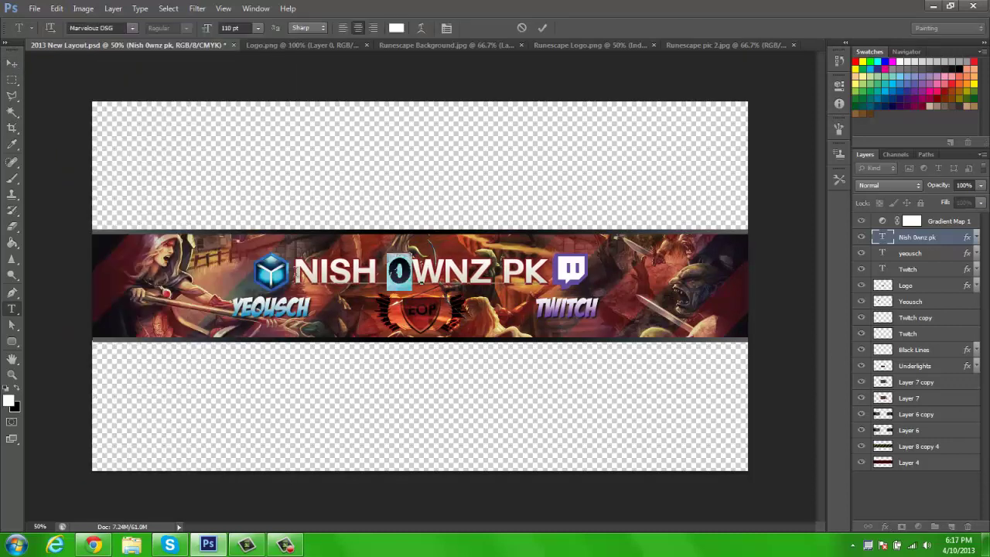
Step: Try another font on the title, then cancel the title font change
{"action": "left_click", "coordinate": [116, 27]}
{"action": "left_click", "coordinate": [144, 213]}
{"action": "left_click", "coordinate": [116, 27]}
{"action": "scroll", "coordinate": [144, 214], "scroll_direction": "down", "scroll_amount": 5}
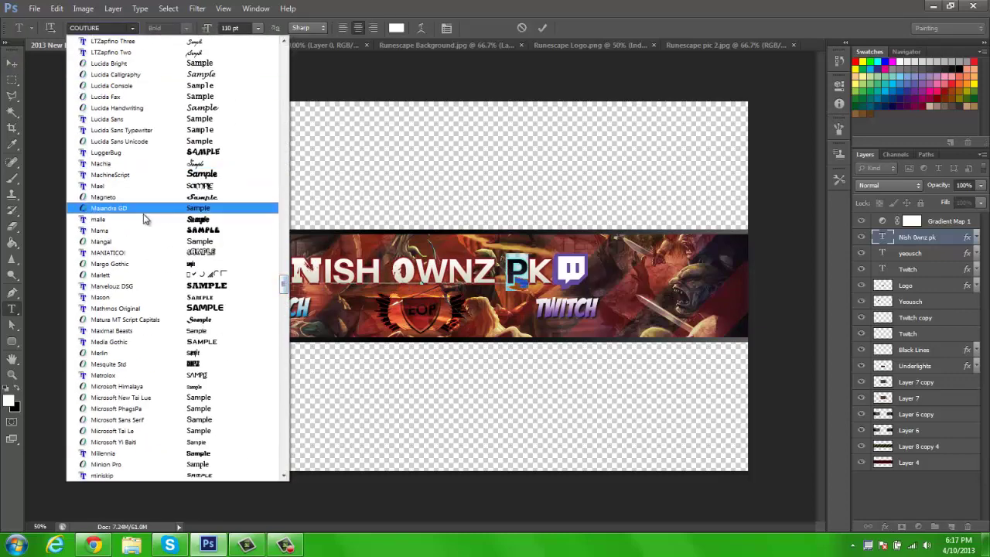
{"action": "left_click", "coordinate": [143, 220]}
{"action": "key", "text": "ctrl+Return"}
{"action": "key", "text": "v"}
{"action": "left_click", "coordinate": [11, 64]}
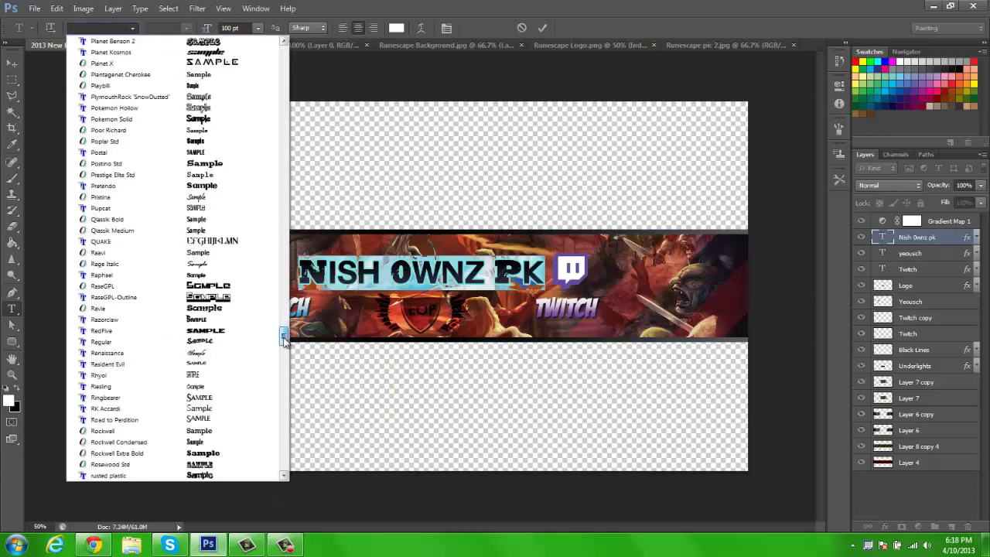
{"action": "key", "text": "Escape"}
{"action": "key", "text": "v"}
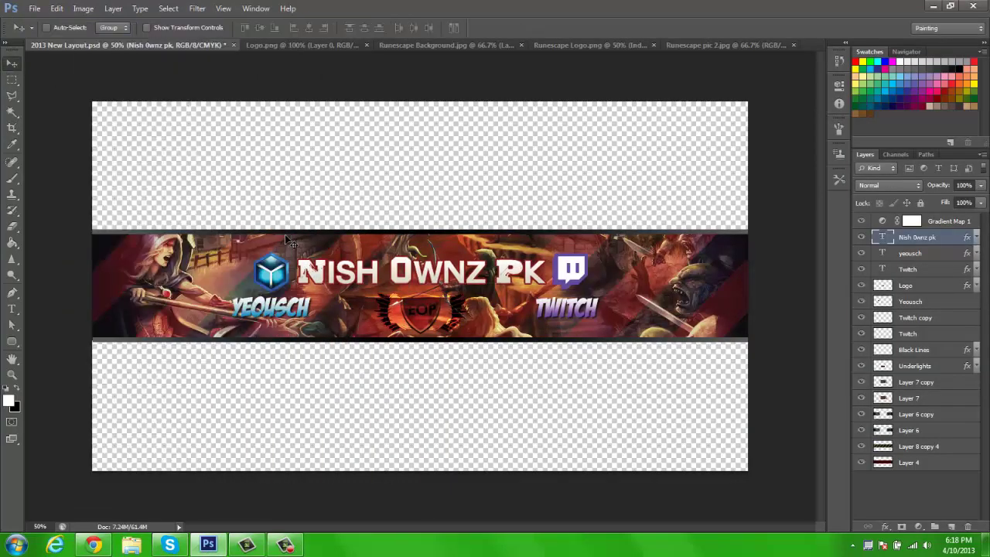
Step: Browse the font list for another title typeface
{"action": "left_click", "coordinate": [133, 28]}
{"action": "scroll", "coordinate": [283, 146], "scroll_direction": "down", "scroll_amount": 5}
{"action": "scroll", "coordinate": [283, 159], "scroll_direction": "down", "scroll_amount": 5}
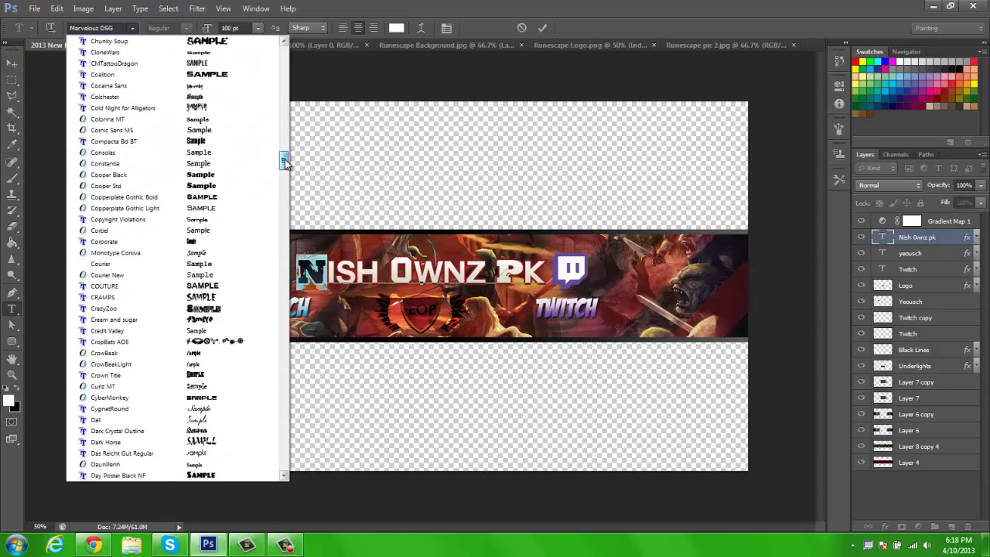
{"action": "scroll", "coordinate": [283, 178], "scroll_direction": "down", "scroll_amount": 15}
{"action": "scroll", "coordinate": [288, 183], "scroll_direction": "up", "scroll_amount": 20}
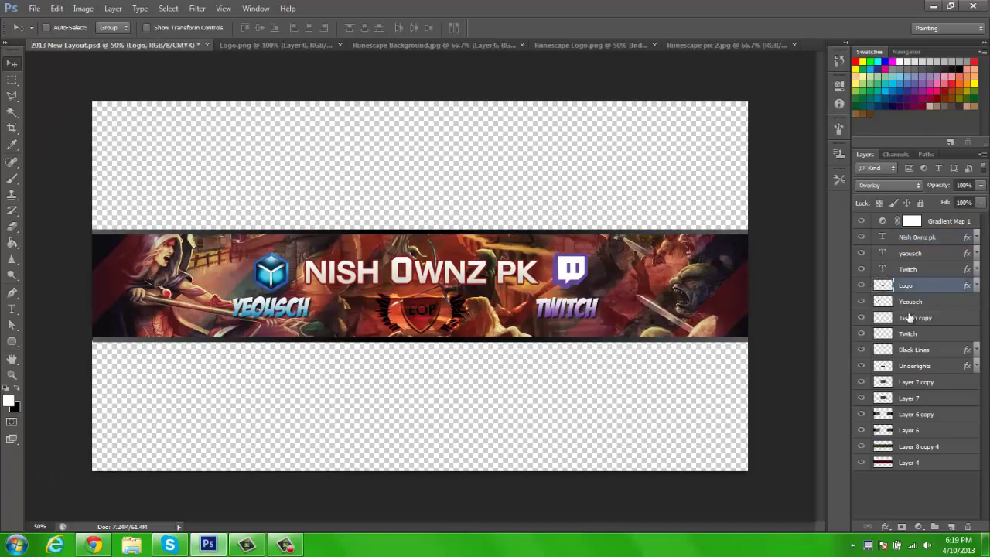
Step: Review the YEOUSCH text layer's Inner Shadow and Outer Glow style settings
{"action": "double_click", "coordinate": [943, 253]}
{"action": "left_click", "coordinate": [654, 170]}
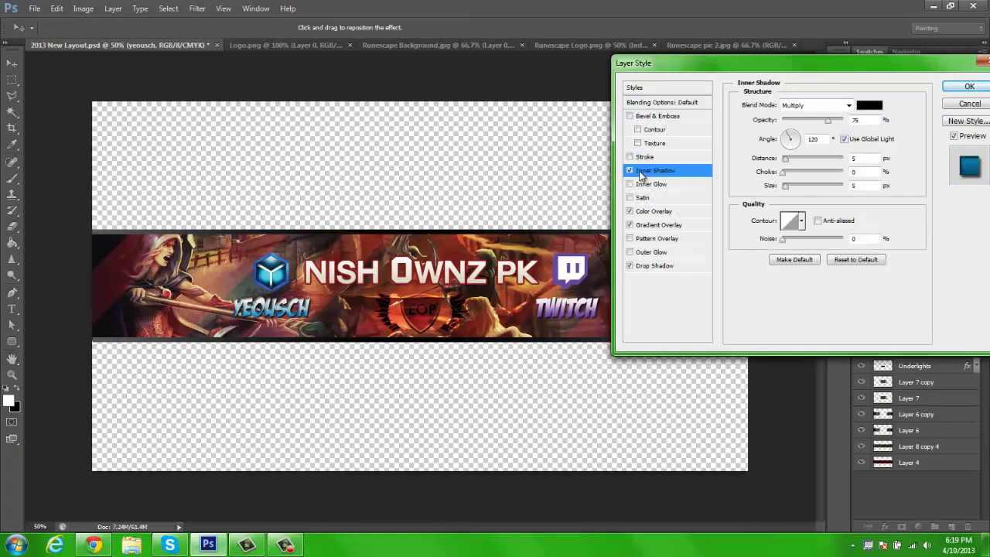
{"action": "left_click", "coordinate": [650, 252]}
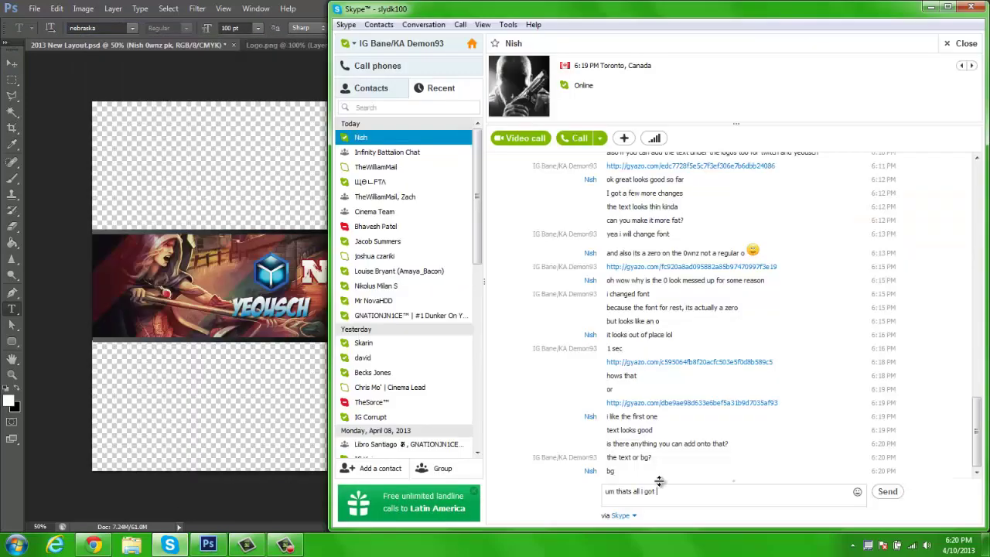
{"action": "scroll", "coordinate": [145, 155], "scroll_direction": "up", "scroll_amount": 10}
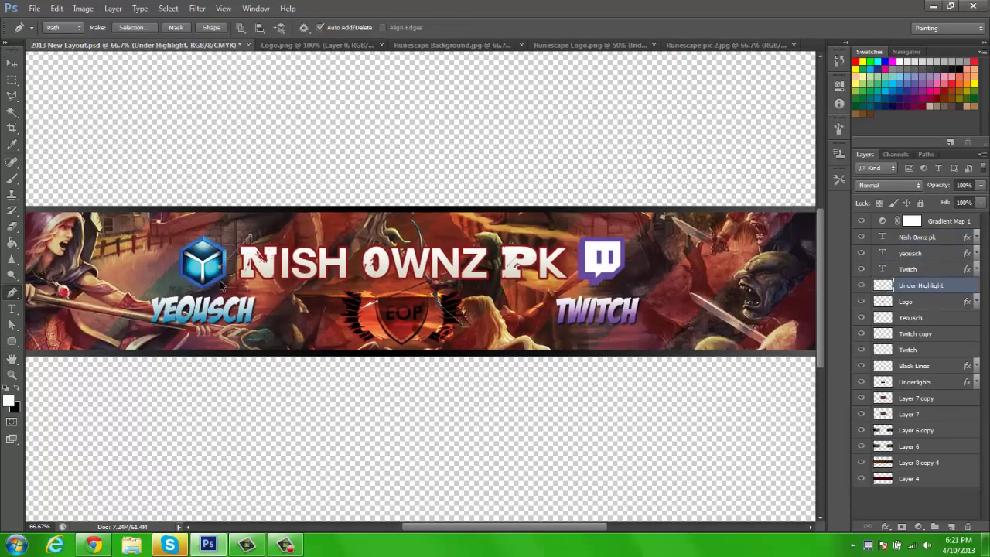
Step: Show rulers and guides, then give Under Highlight Inner Shadow and Gradient Overlay effects
{"action": "key", "text": "ctrl+r"}
{"action": "key", "text": "ctrl+semicolon"}
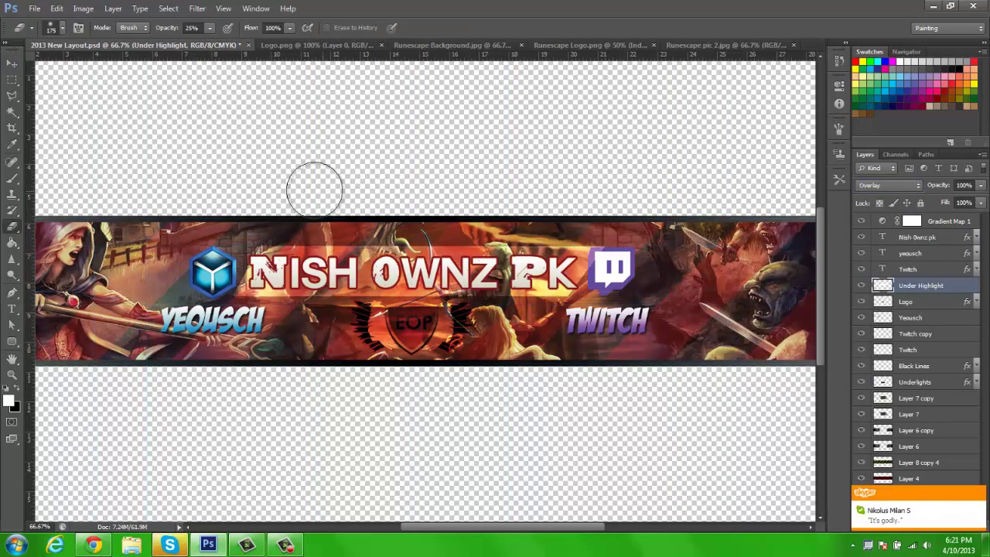
{"action": "double_click", "coordinate": [947, 286]}
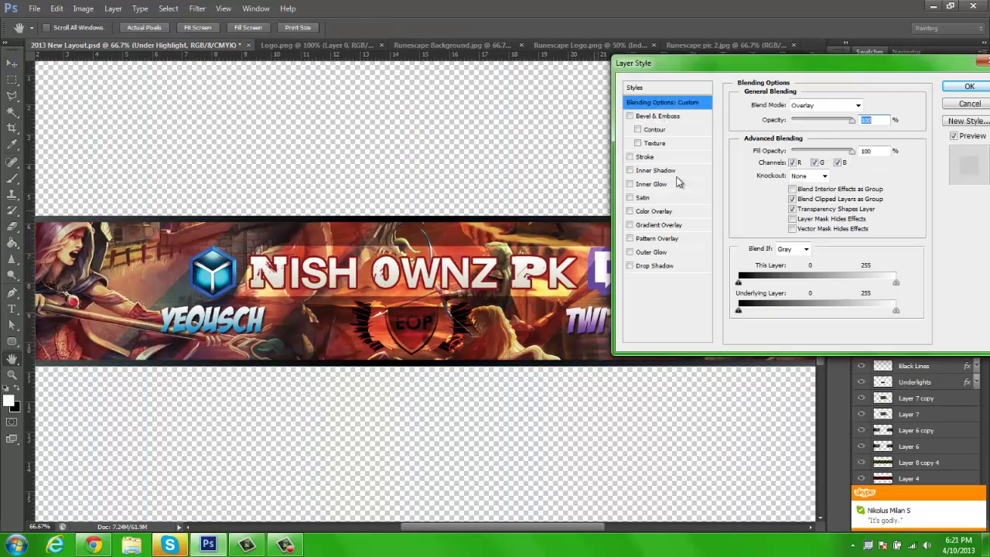
{"action": "left_click", "coordinate": [655, 170]}
{"action": "left_click", "coordinate": [653, 225]}
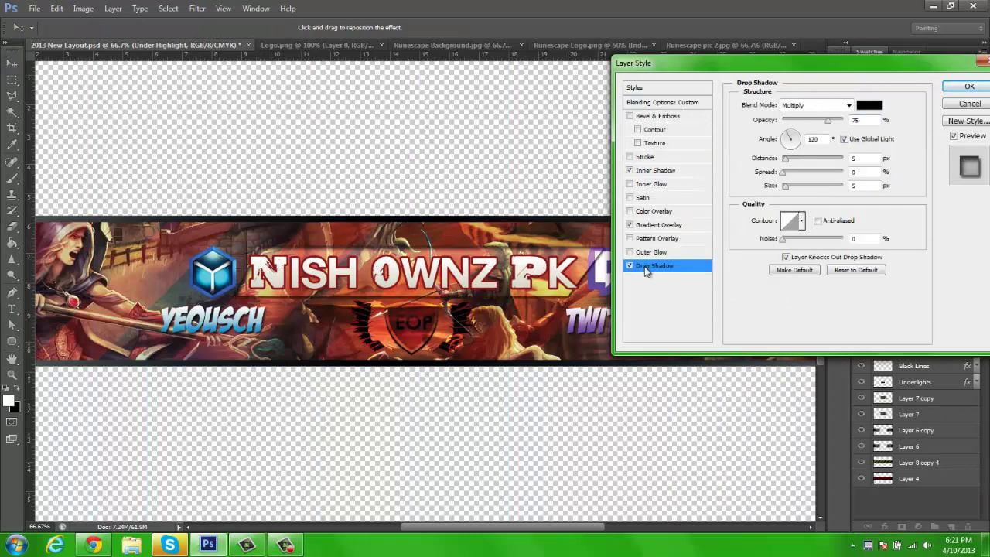
{"action": "left_click", "coordinate": [653, 225]}
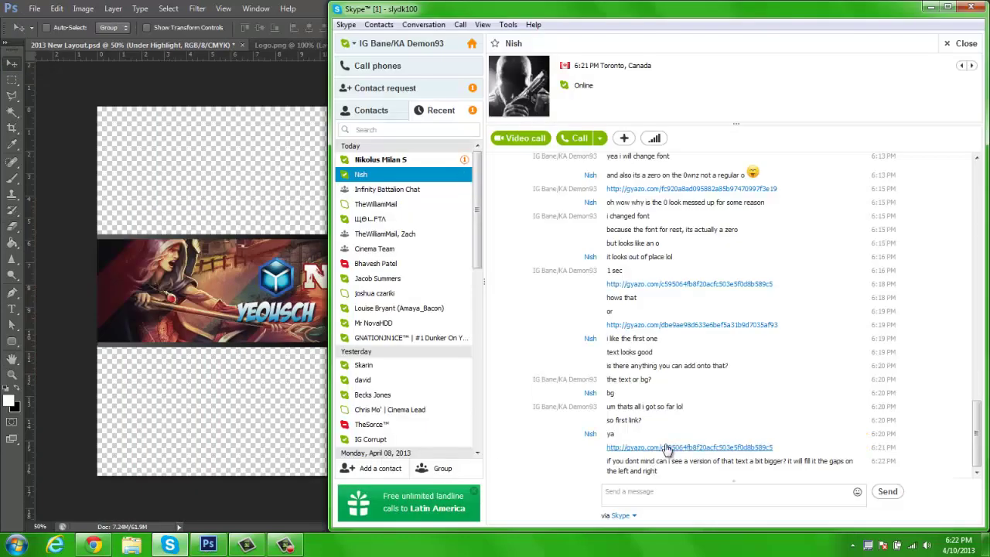
Step: Delete the Under Highlight layer and shift the Twitch logo and label right
{"action": "left_click", "coordinate": [667, 449]}
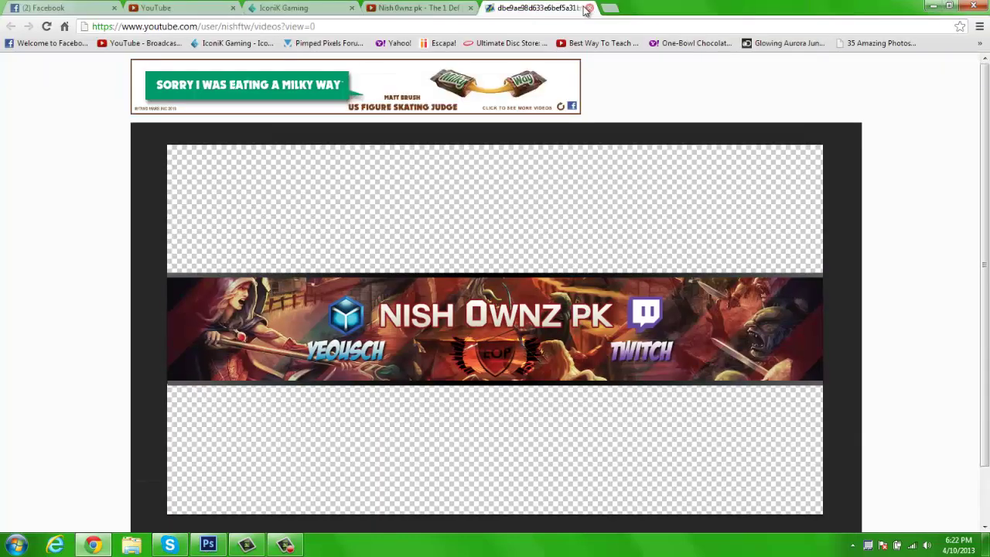
{"action": "key", "text": "Delete"}
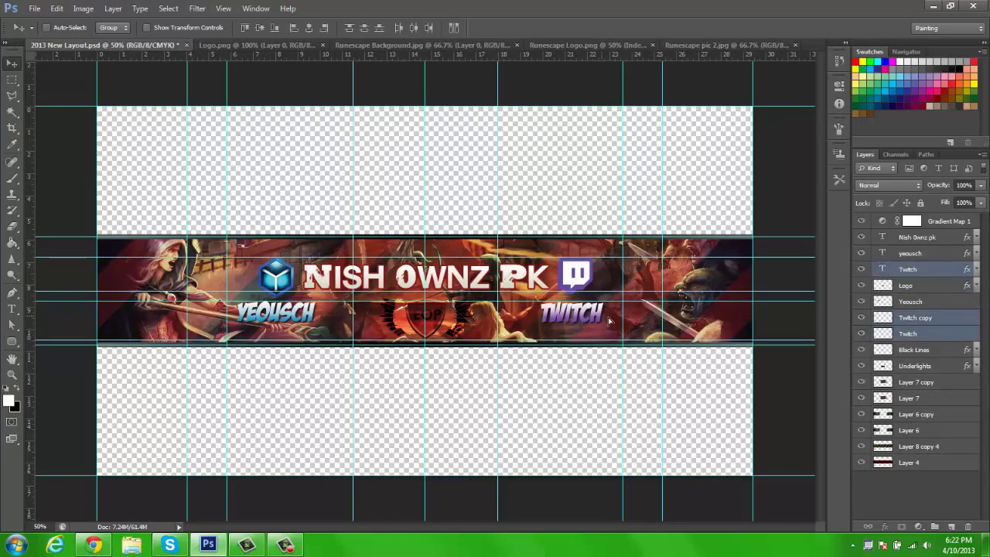
{"action": "left_click_drag", "start_coordinate": [609, 320], "coordinate": [667, 320]}
{"action": "left_click", "coordinate": [910, 252]}
Step: Enlarge the NISH OWNZ PK title and start a Gyazo capture of the banner
{"action": "left_click", "coordinate": [917, 238]}
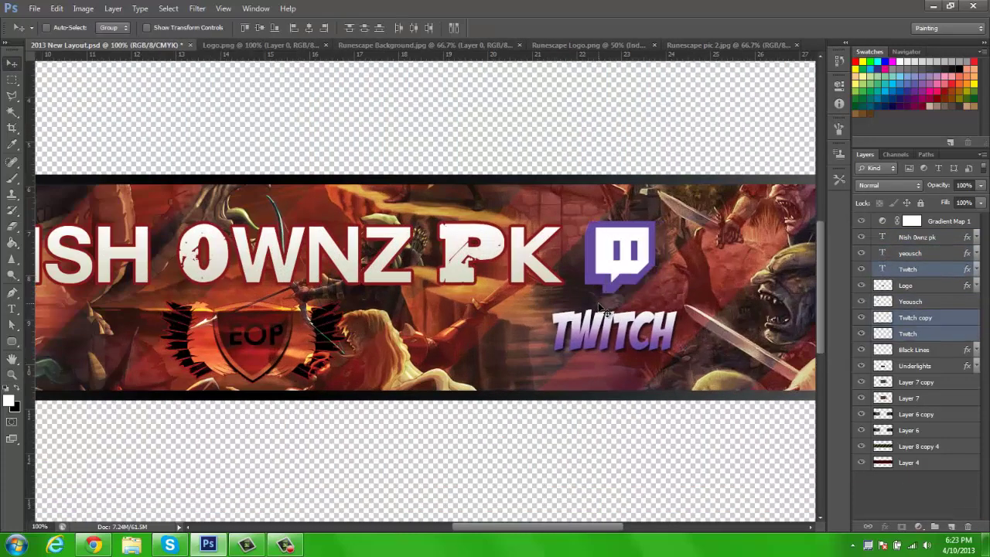
{"action": "left_click", "coordinate": [16, 545]}
{"action": "left_click", "coordinate": [66, 225]}
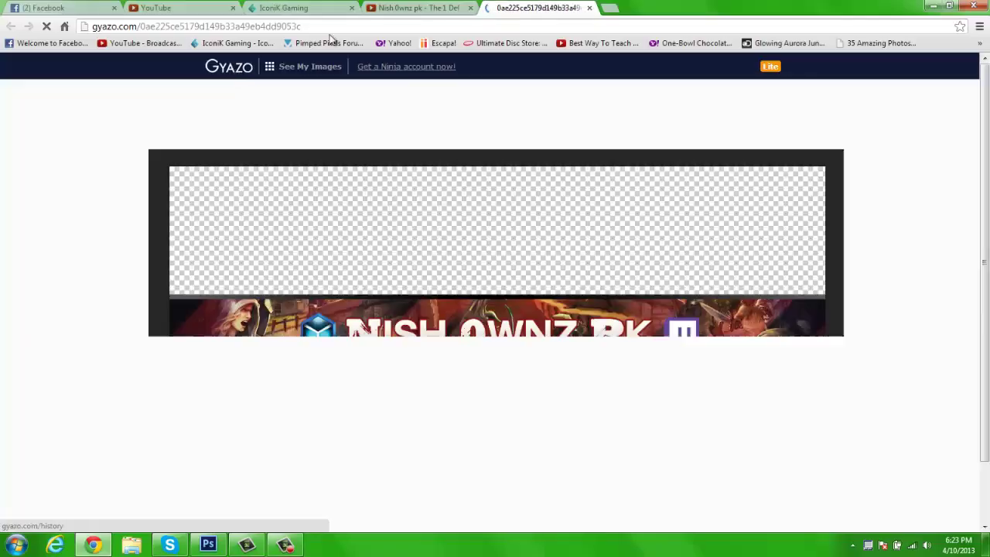
Step: Close the Logo.png, Runescape Background.jpg and Runescape Logo.png tabs and bring up Skype
{"action": "key", "text": "alt+Tab"}
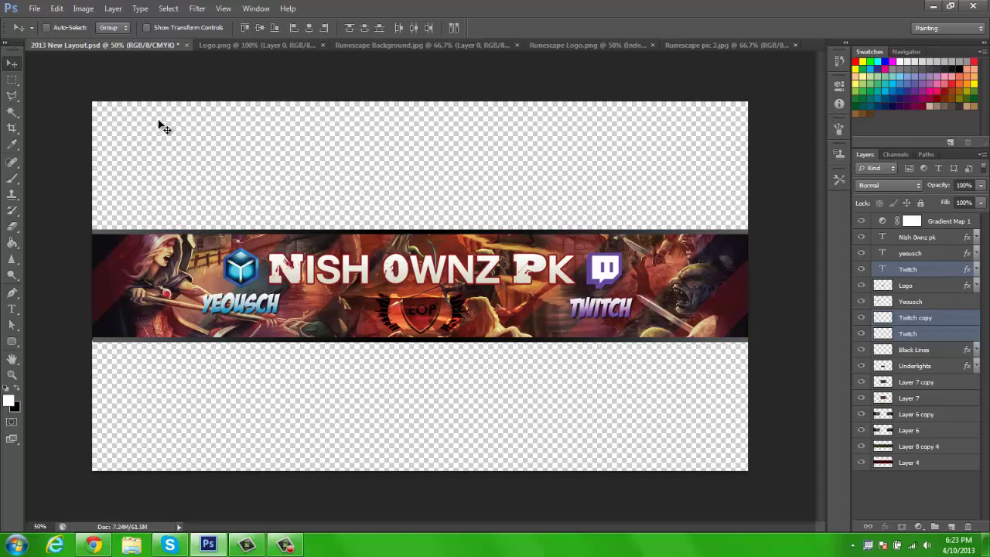
{"action": "left_click", "coordinate": [323, 45]}
{"action": "left_click", "coordinate": [387, 44]}
{"action": "left_click", "coordinate": [317, 45]}
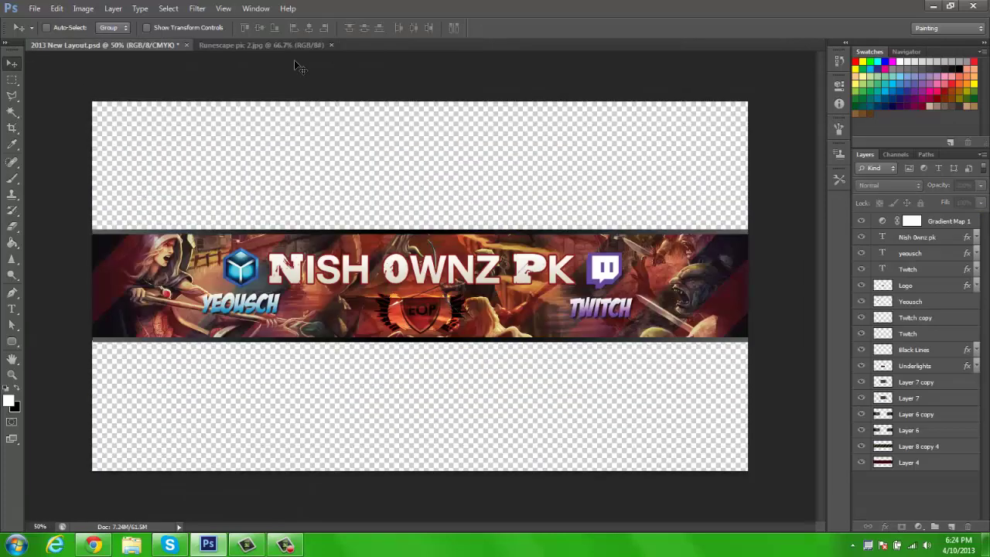
{"action": "left_click", "coordinate": [171, 547]}
{"action": "left_click", "coordinate": [170, 545]}
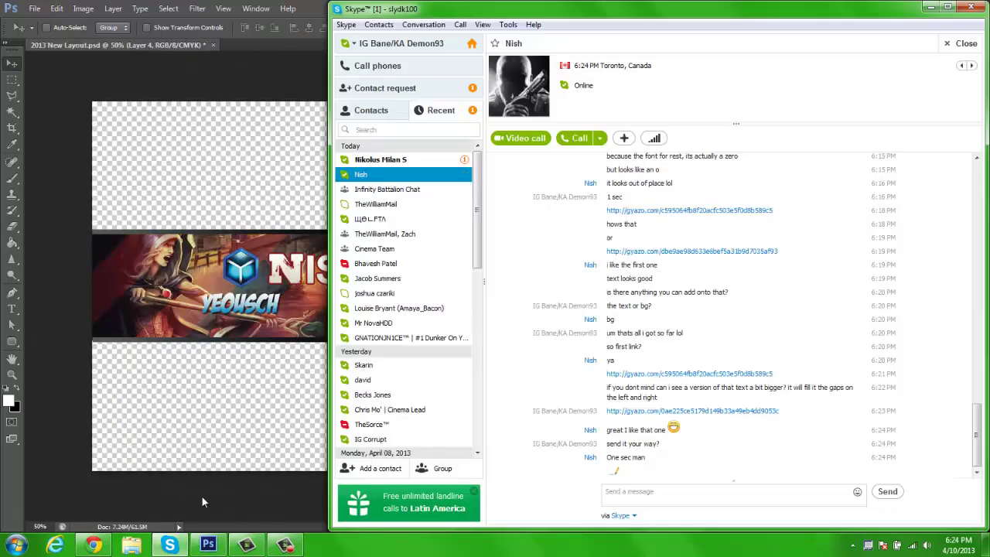